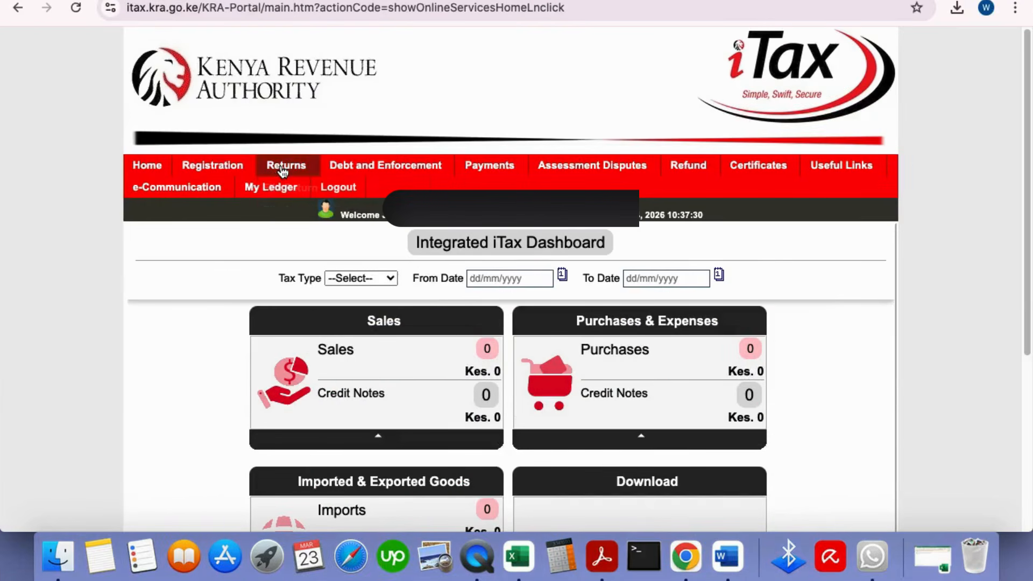
Go to the Manual & Non-eTims/TIMS Invoices page under Income Tax Return Adjustments
mouse_move(281, 171)
mouse_move(328, 339)
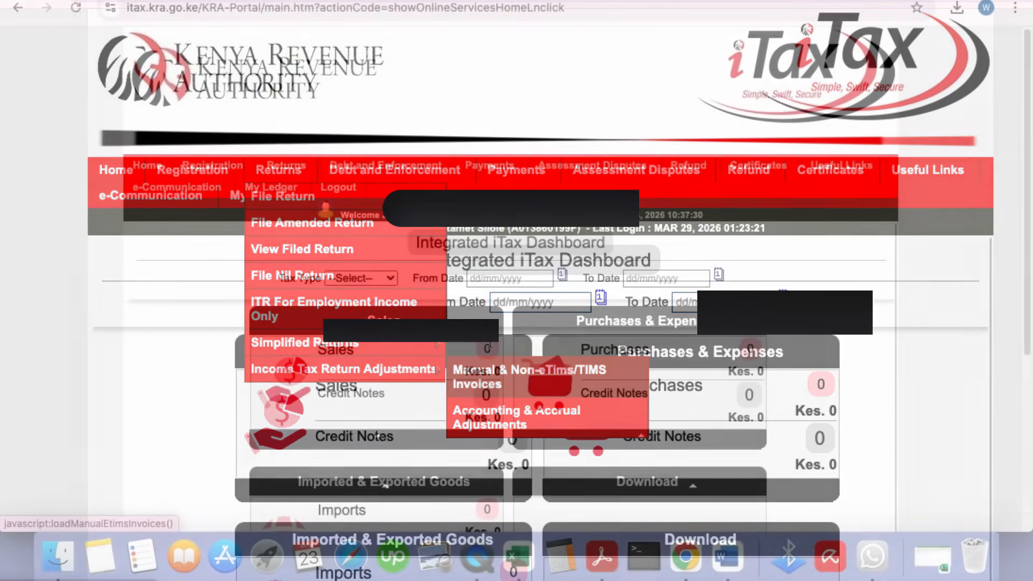
left_click(546, 377)
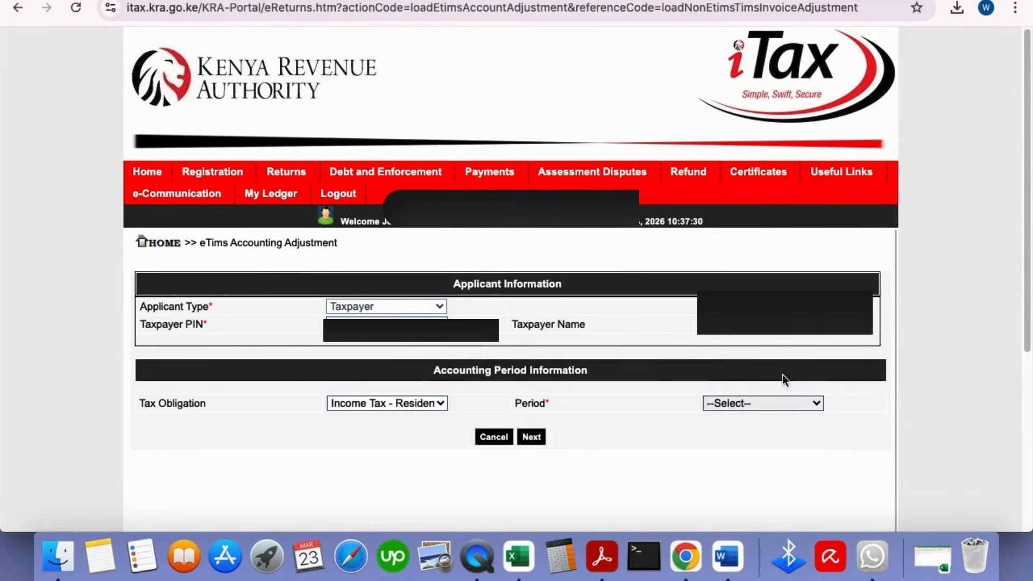
Select adjustment period 2025, confirm, and download the Manual_Non_eTims_TIMS_CSV template
left_click(770, 402)
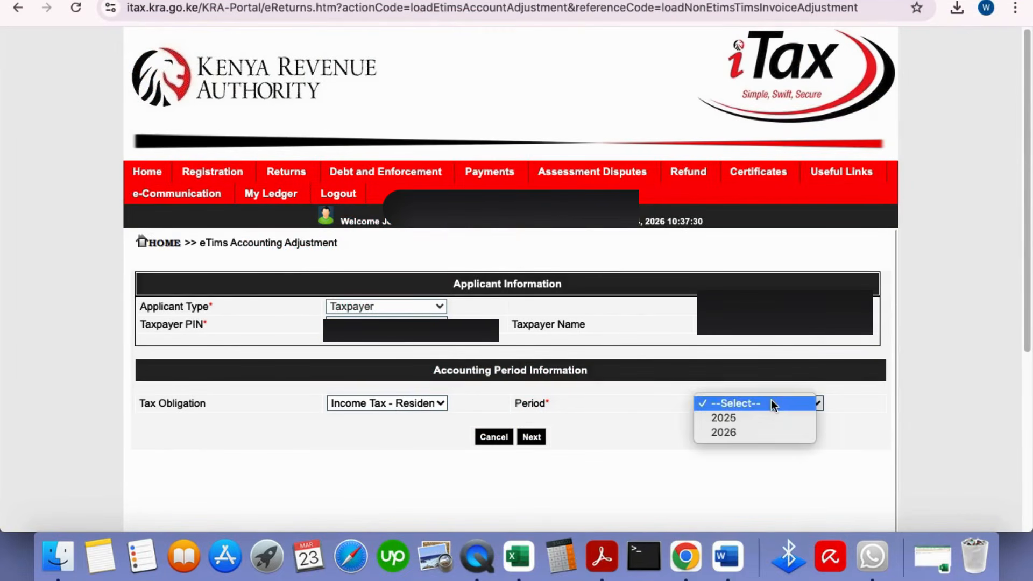
left_click(723, 418)
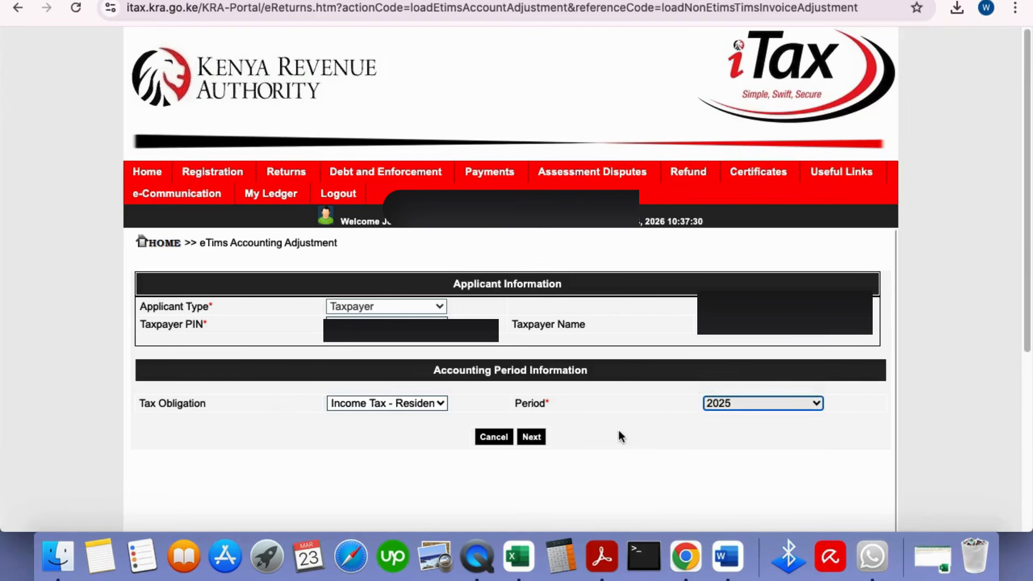
left_click(531, 437)
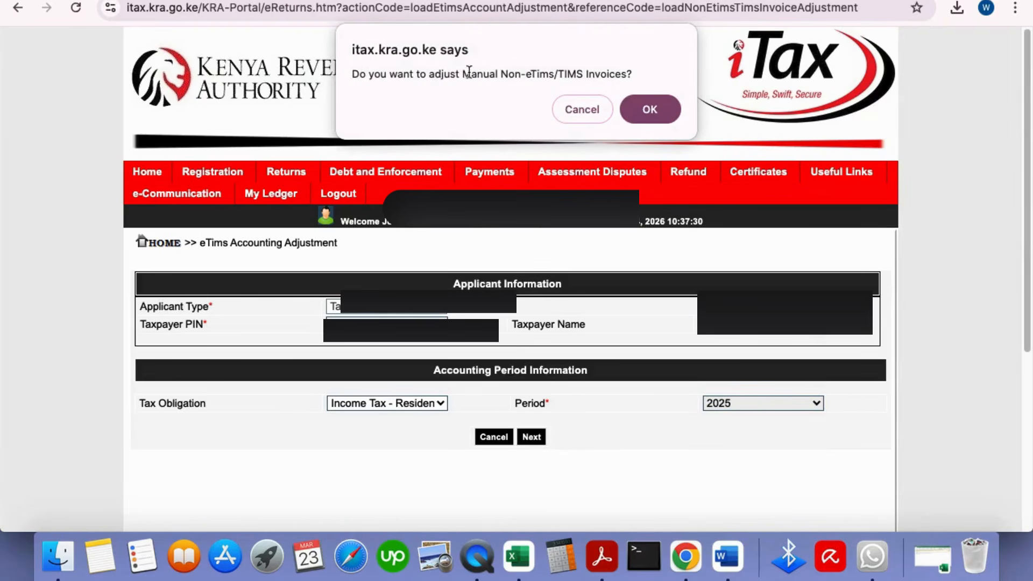
left_click(650, 109)
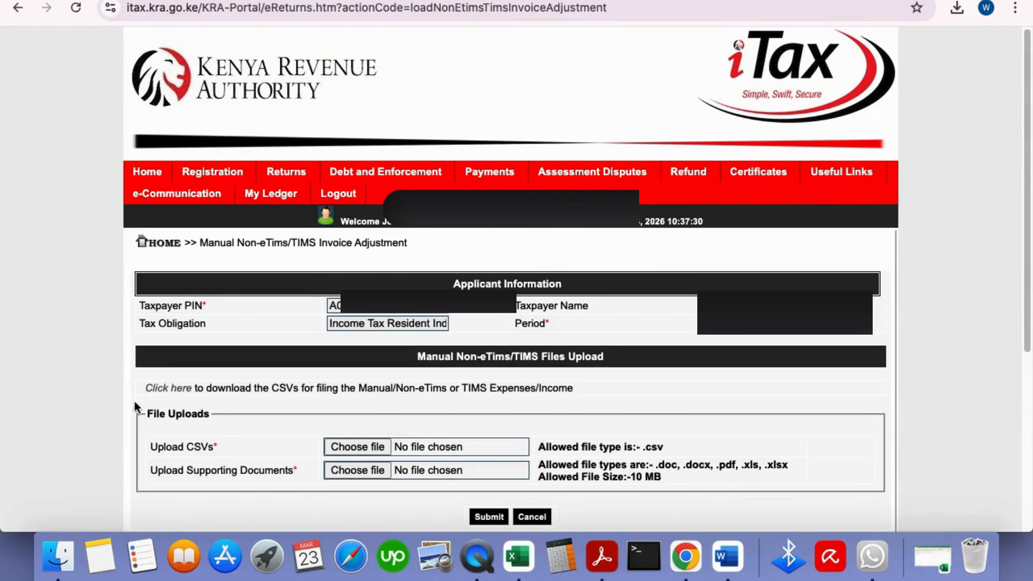
left_click(170, 391)
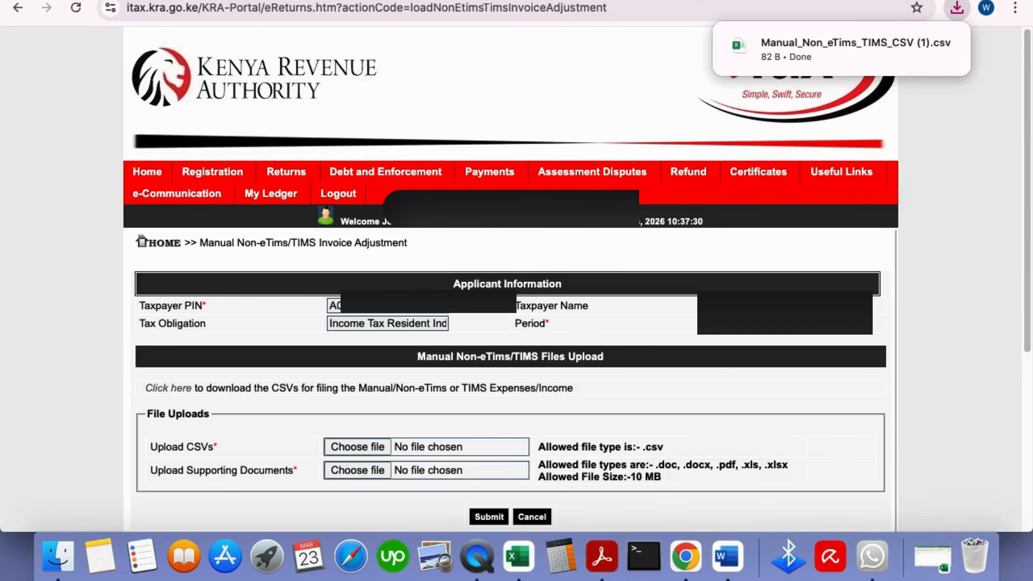
Open the downloaded Manual_Non_eTims_TIMS_CSV template in Excel
left_click(861, 45)
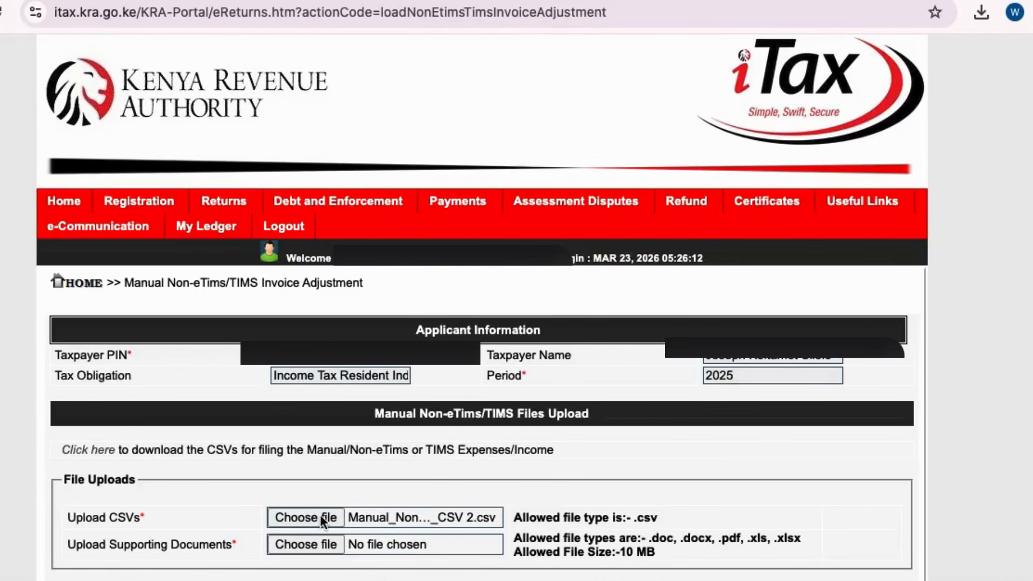
Attach the invoice CSV and RECEIPTS.pdf, then submit and confirm the adjustment upload
left_click(299, 516)
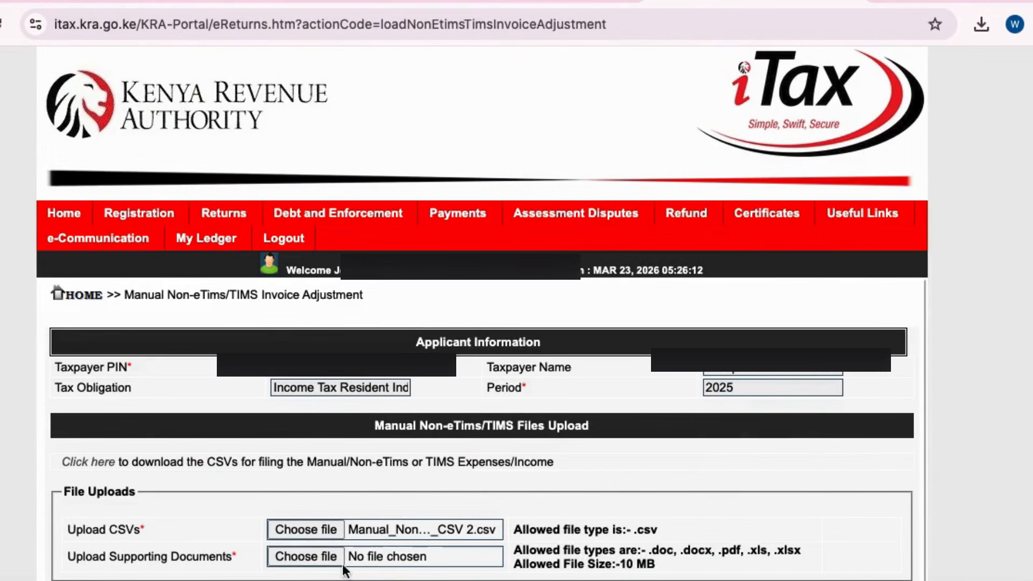
left_click(302, 557)
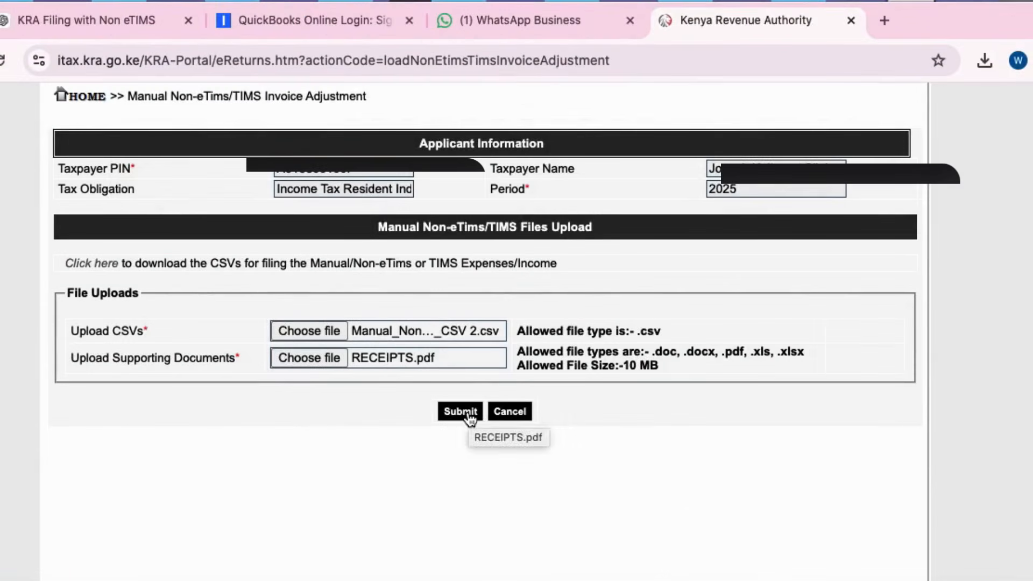
left_click(460, 411)
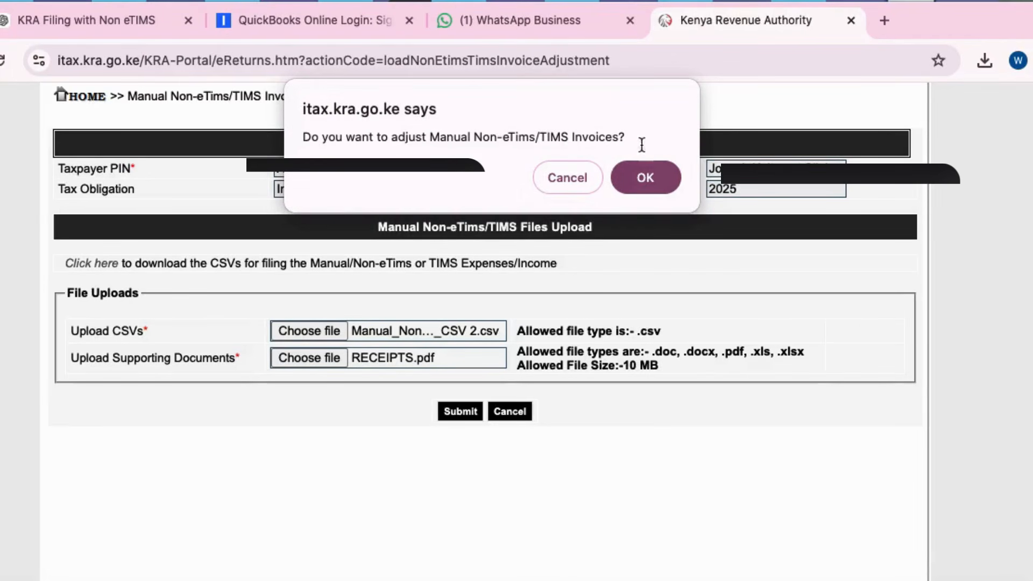
left_click(644, 181)
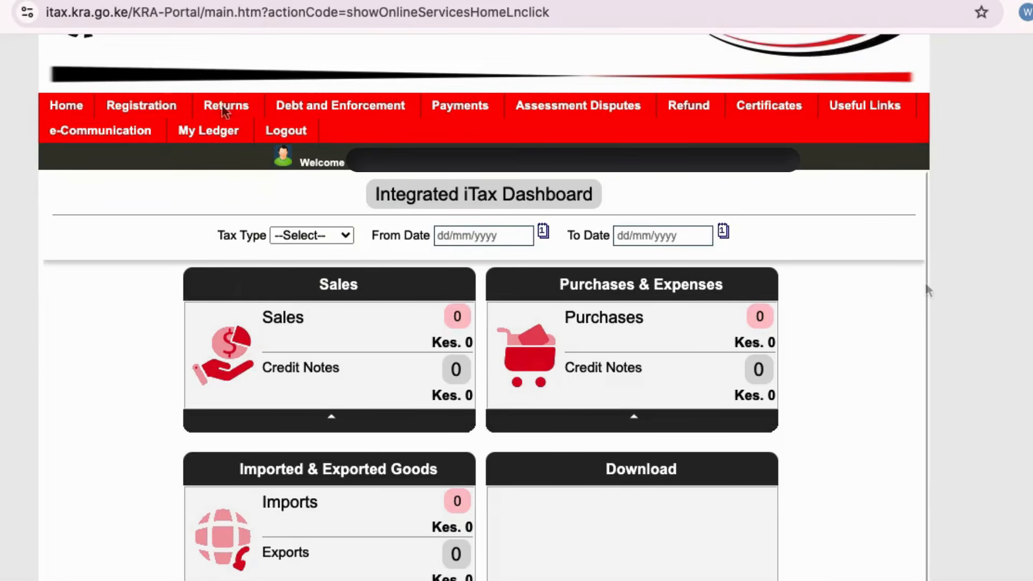
File a new Income Tax - Resident Individual return and bring up its Excel workbook
mouse_move(232, 117)
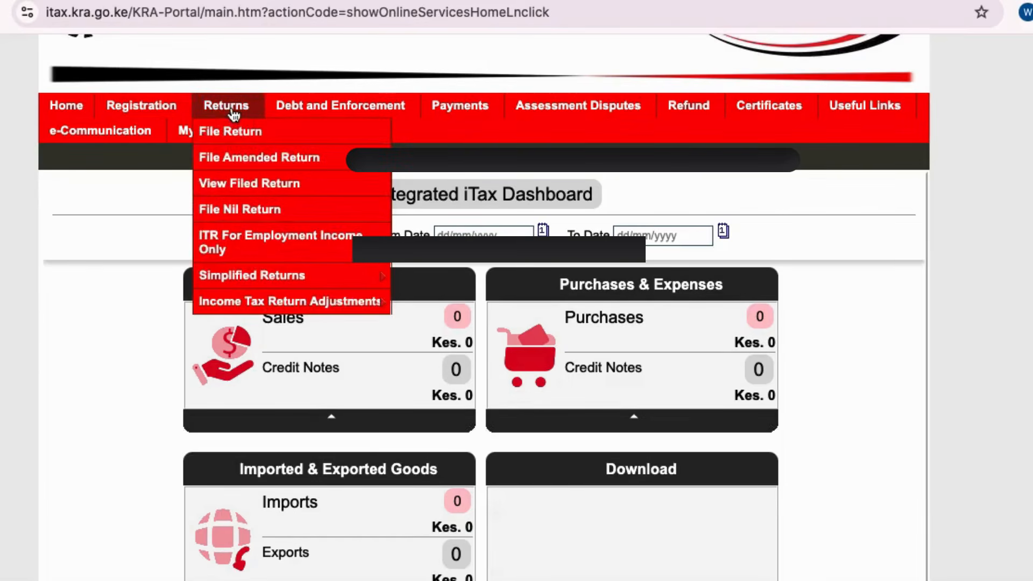
left_click(252, 134)
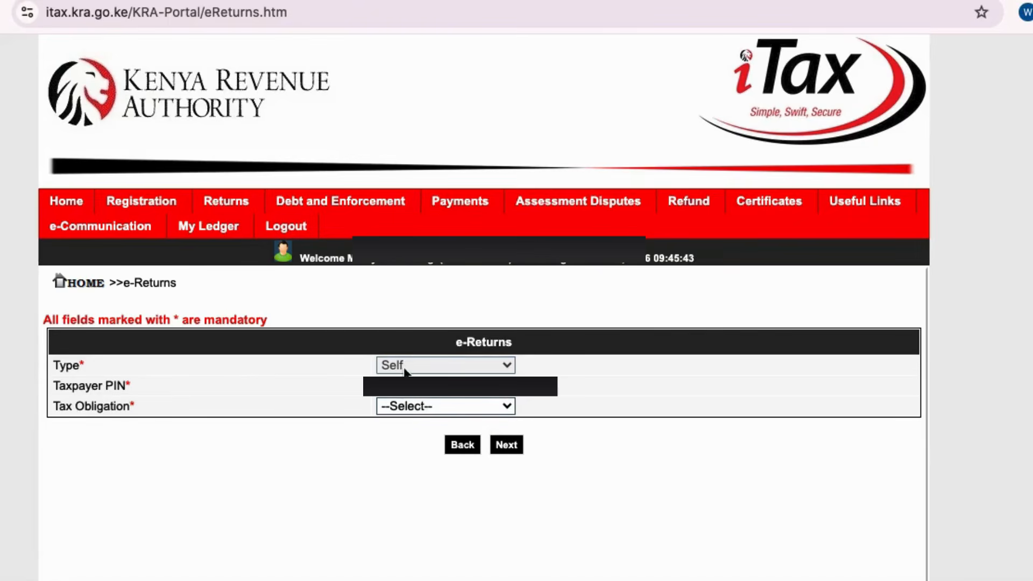
left_click(465, 405)
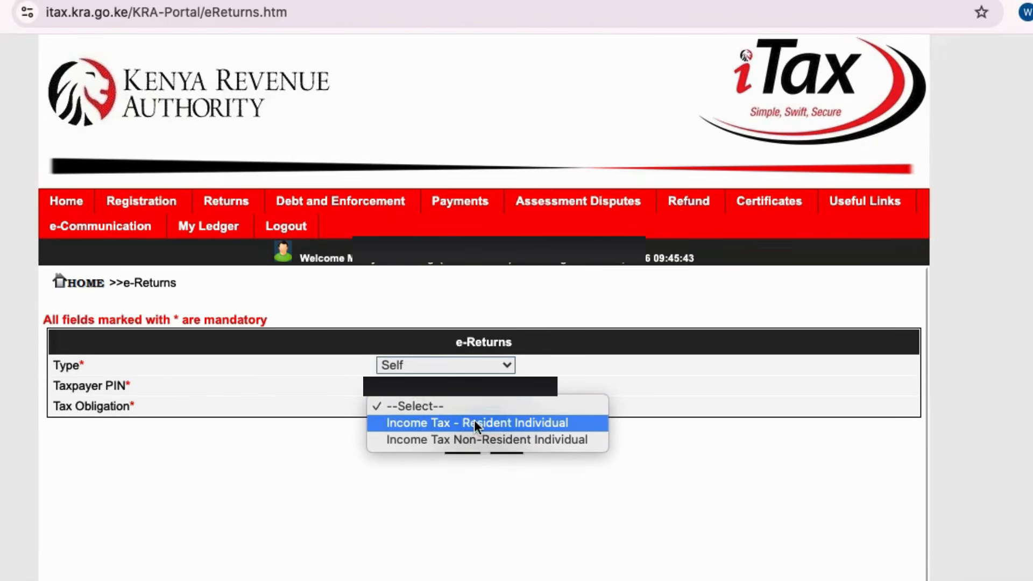
left_click(474, 423)
left_click(507, 445)
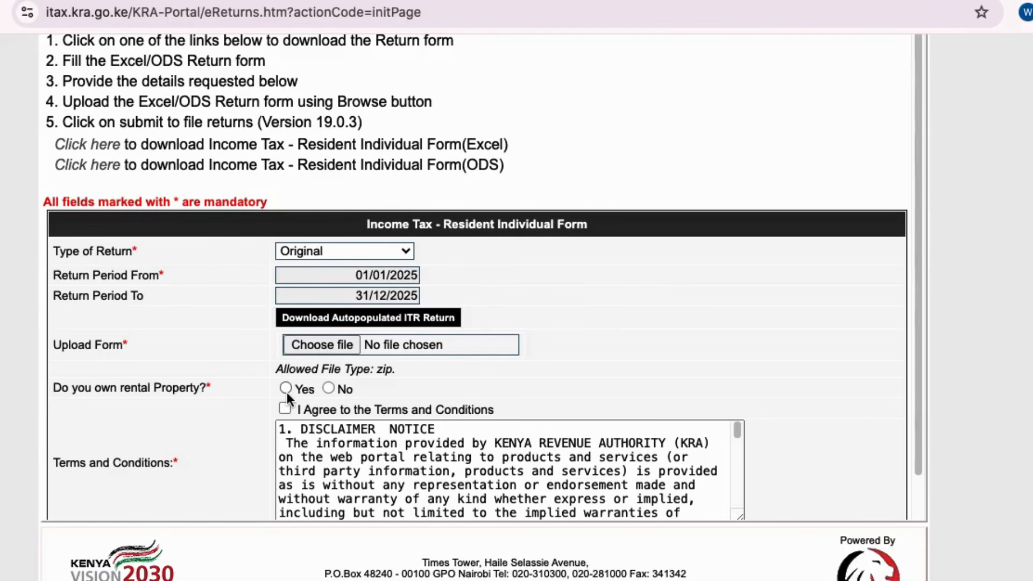
key("ctrl+Right")
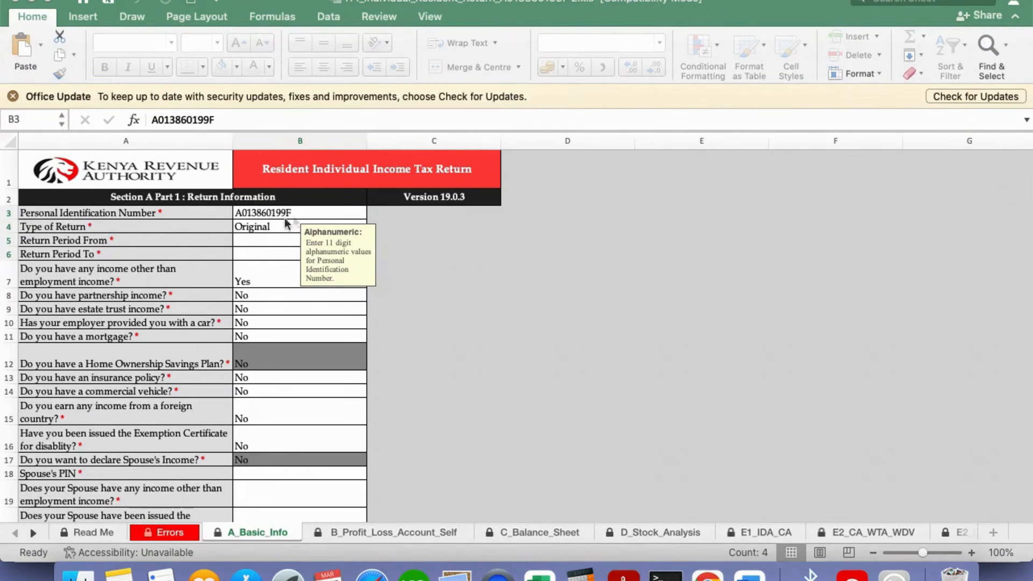
Check the other-income answer in B7 on A_Basic_Info, then go to B_Profit_Loss_Account_Self
left_click(270, 251)
left_click(261, 268)
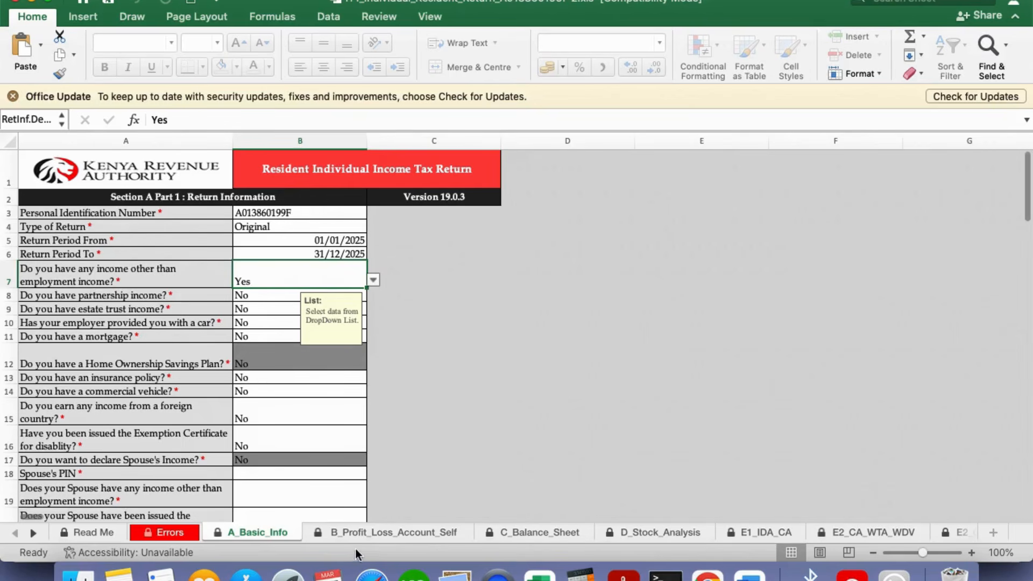
left_click(395, 530)
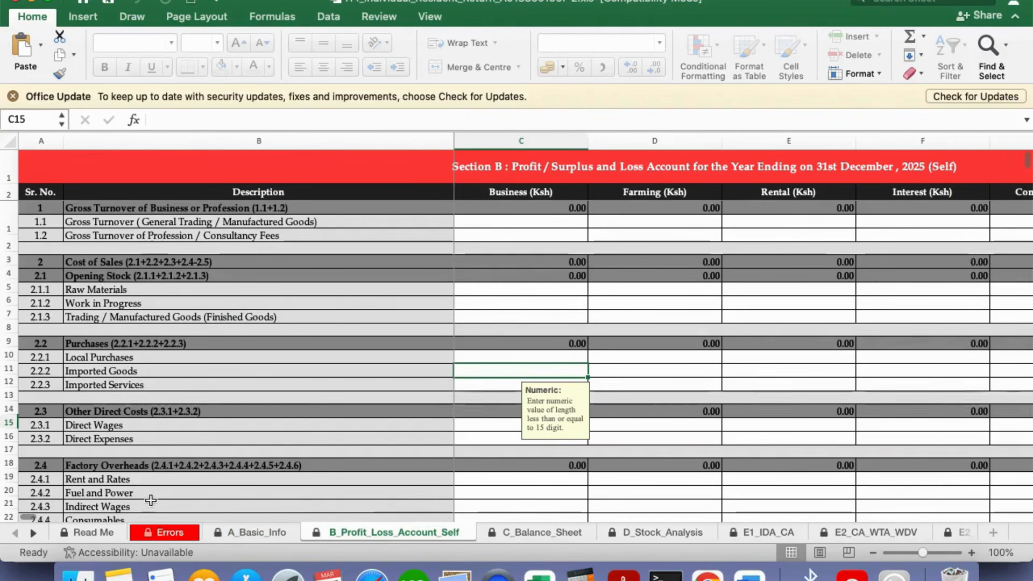
Enter 3,173,780 as Commission from Profession/Consultancy Fees in G5 and review the sheet below
scroll(40, 516, "right", 5)
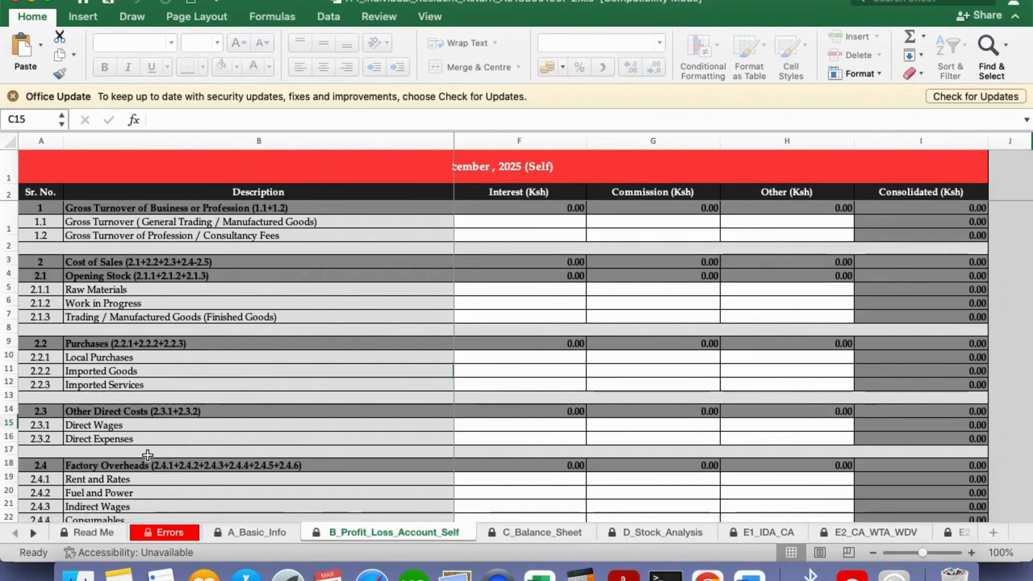
scroll(82, 521, "left", 5)
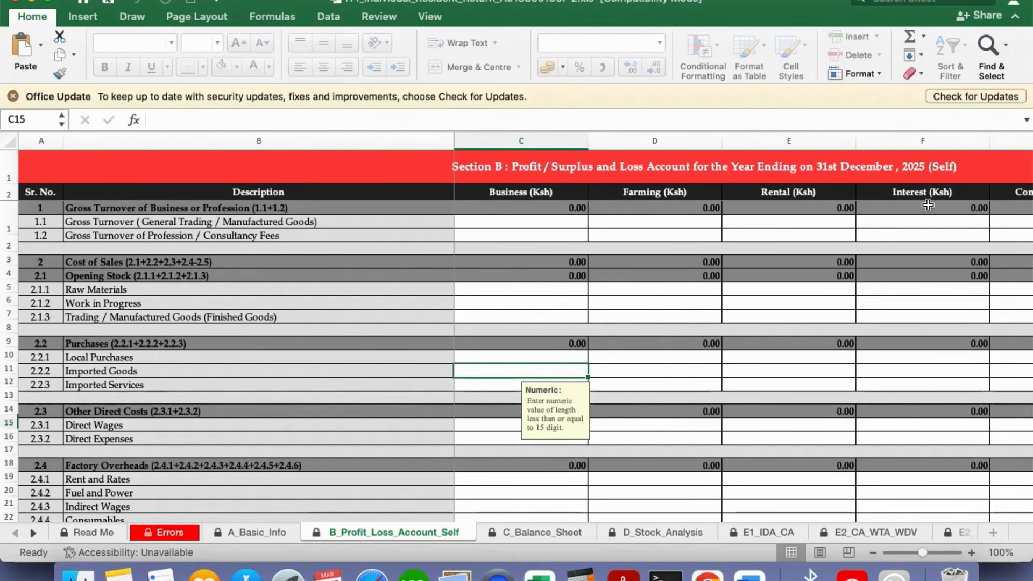
scroll(38, 514, "right", 5)
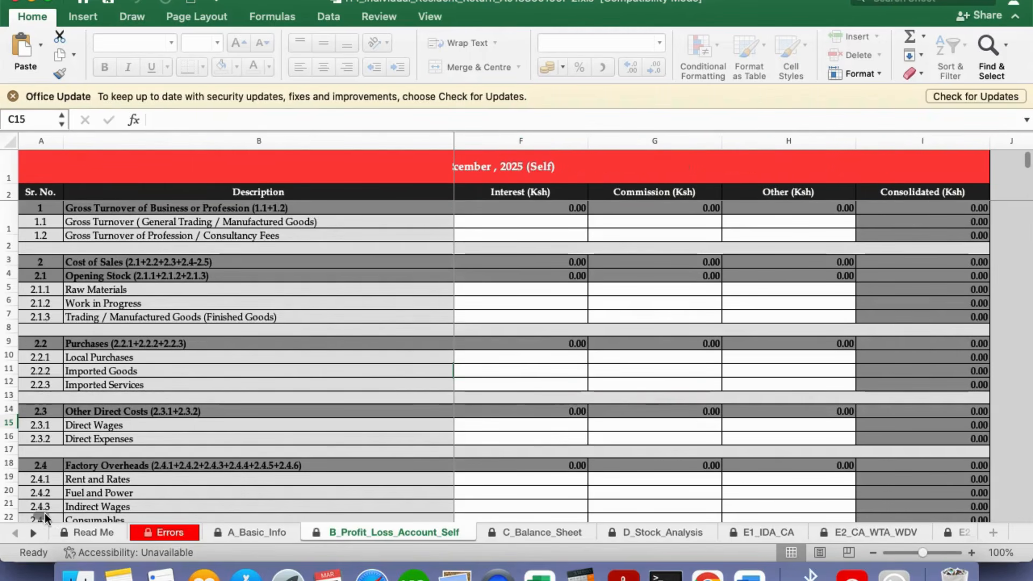
left_click(688, 235)
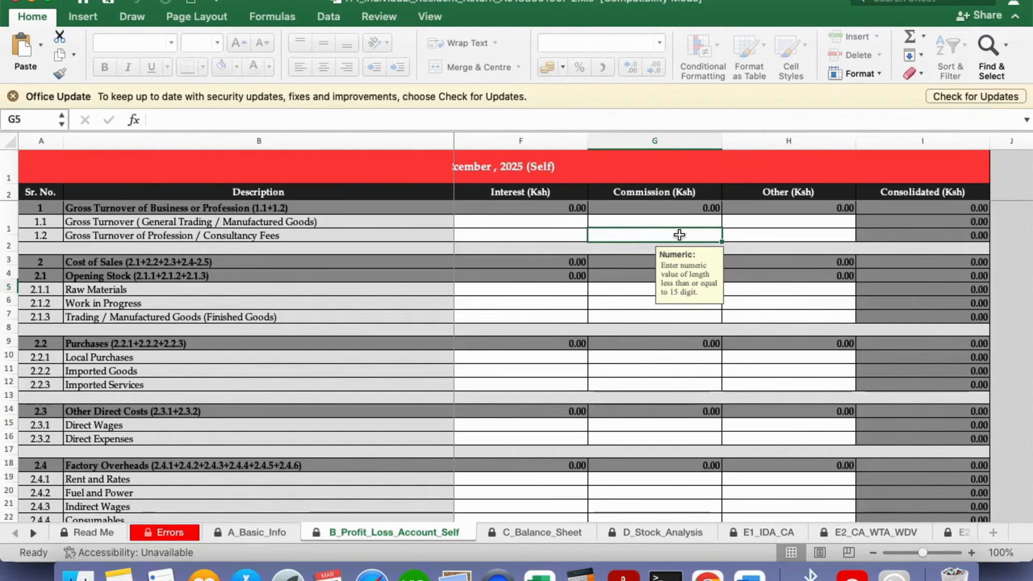
type("317")
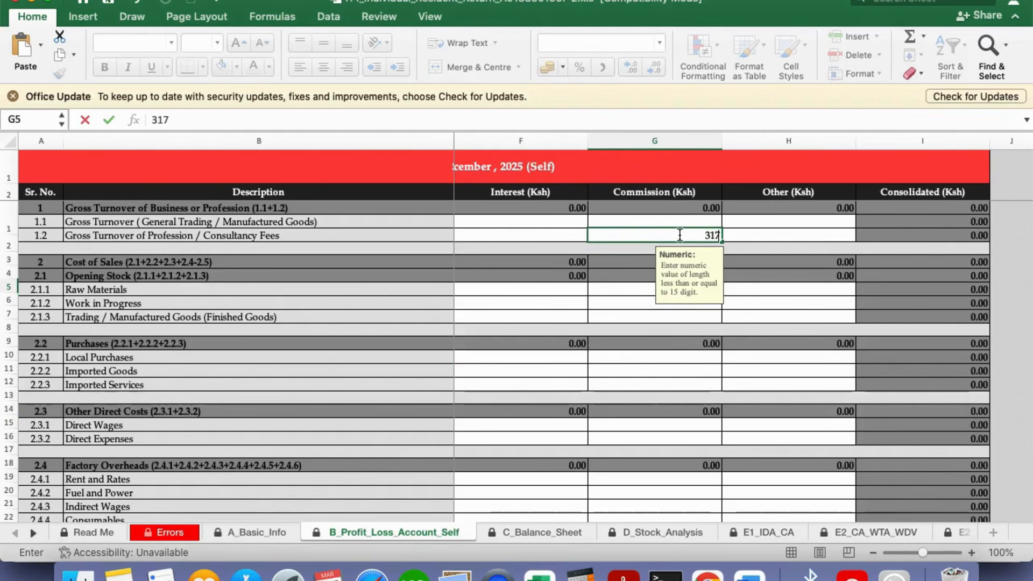
type("3")
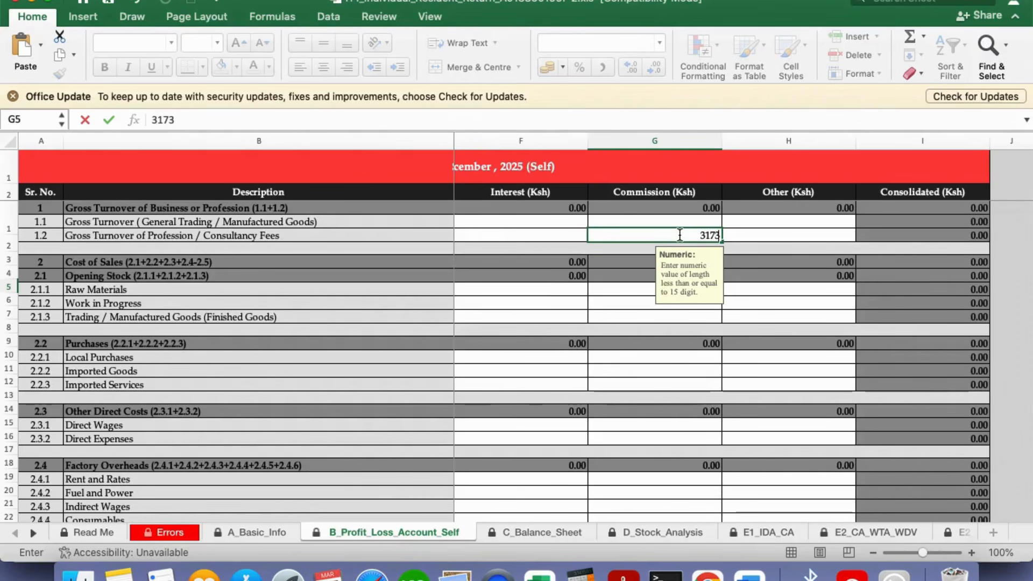
type("780")
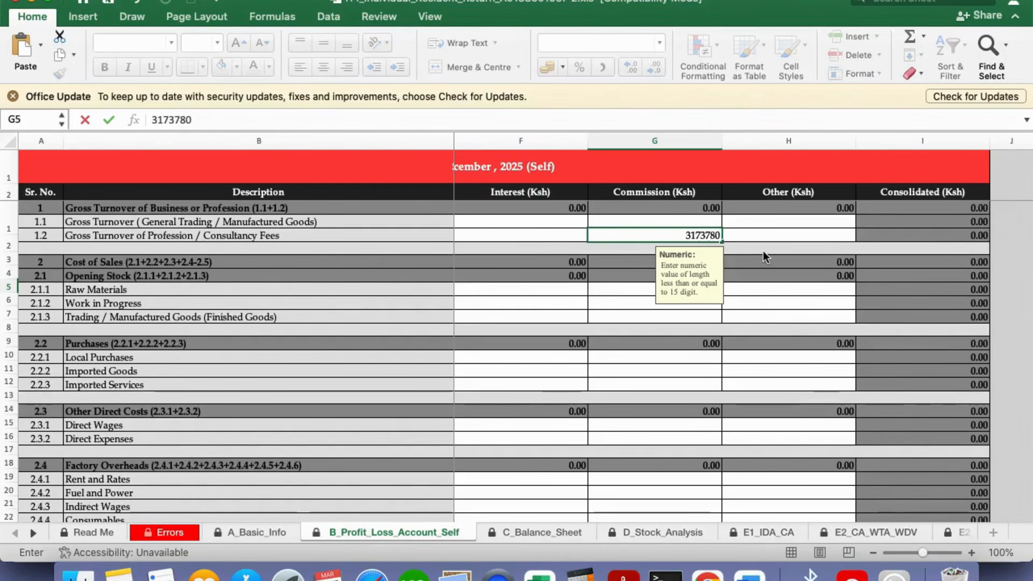
key("Return")
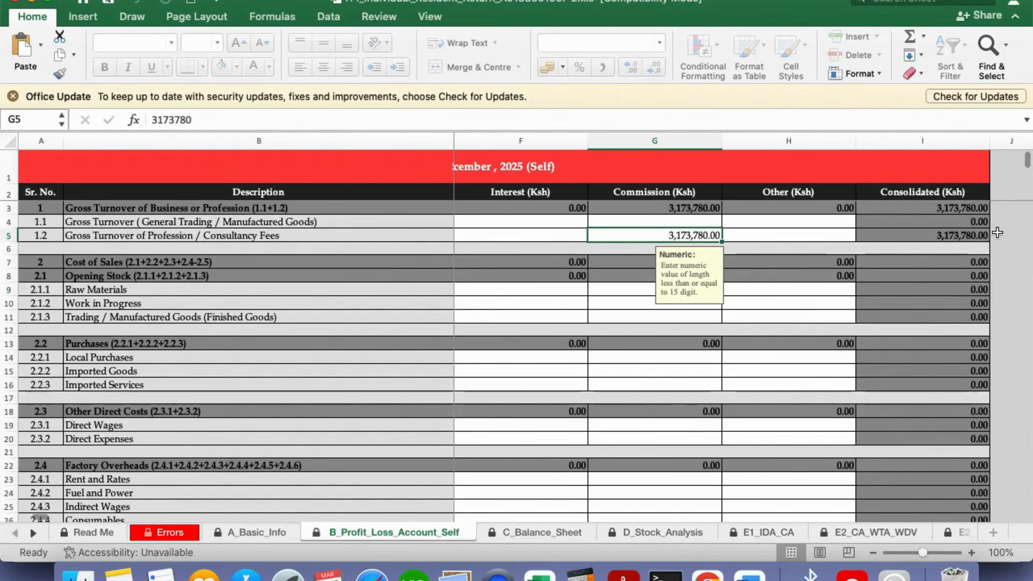
left_click_drag(1027, 162, 1027, 167)
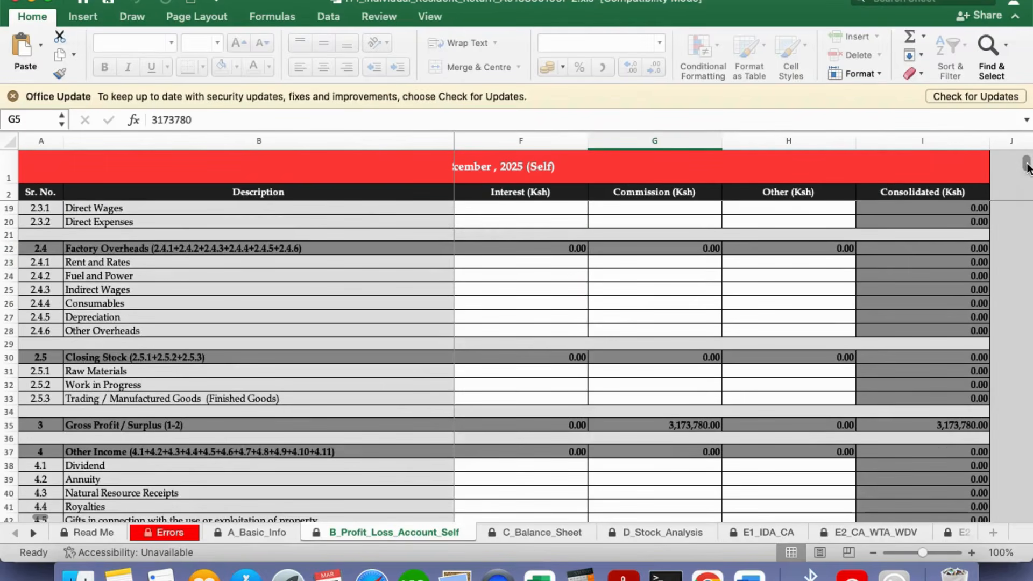
scroll(304, 384, "down", 5)
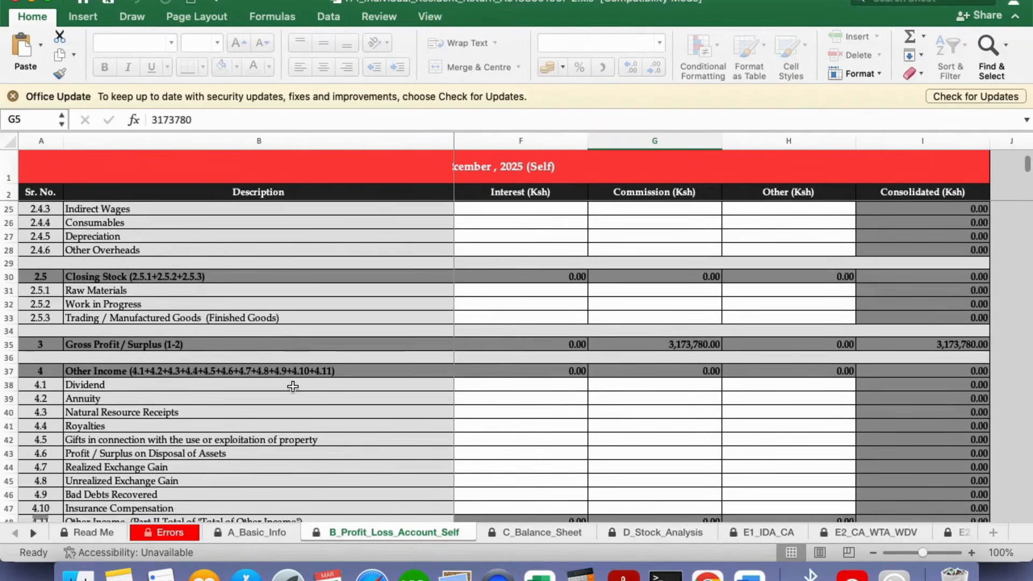
scroll(307, 386, "down", 4)
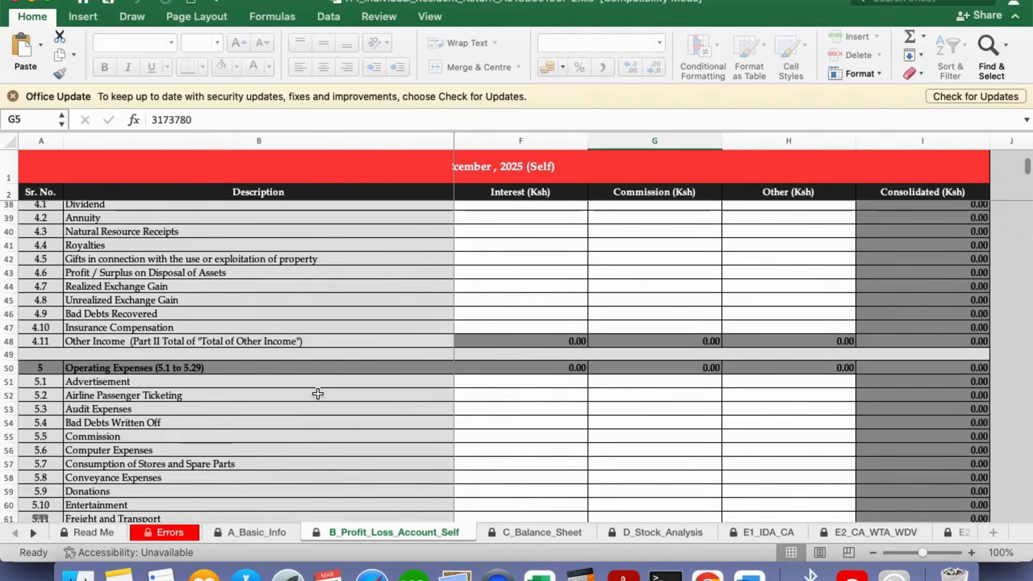
scroll(330, 392, "down", 6)
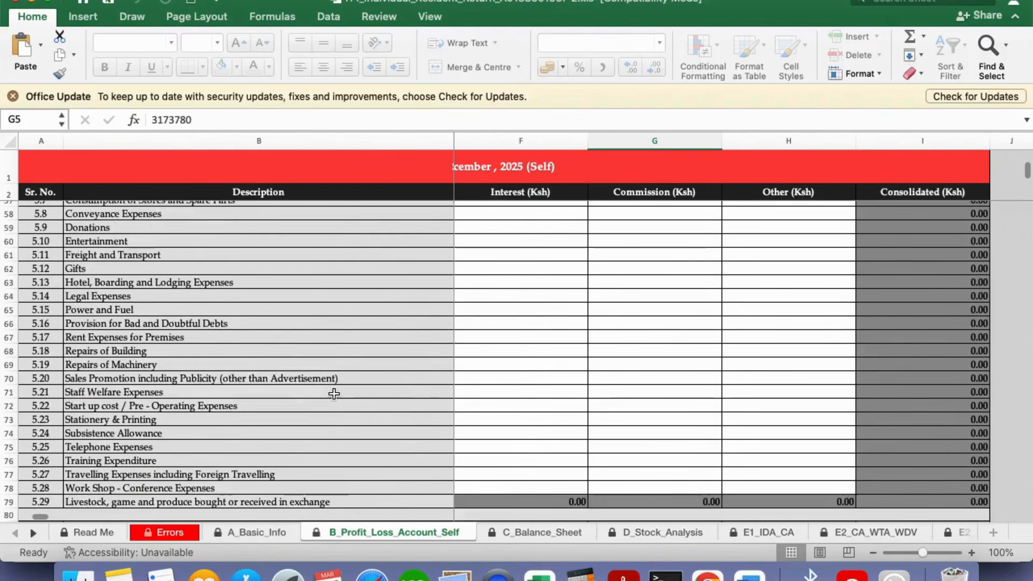
scroll(335, 393, "down", 7)
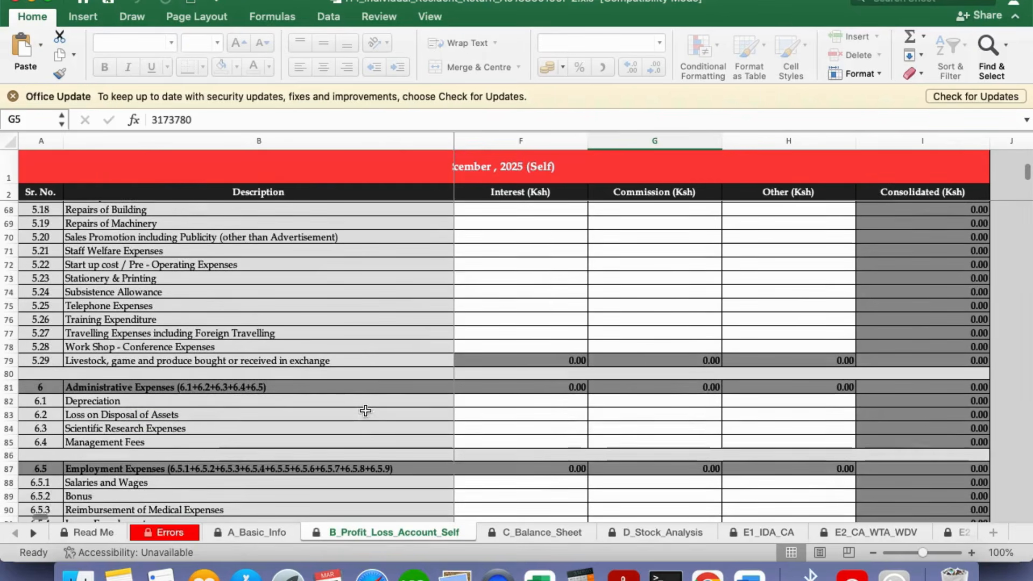
scroll(366, 409, "down", 3)
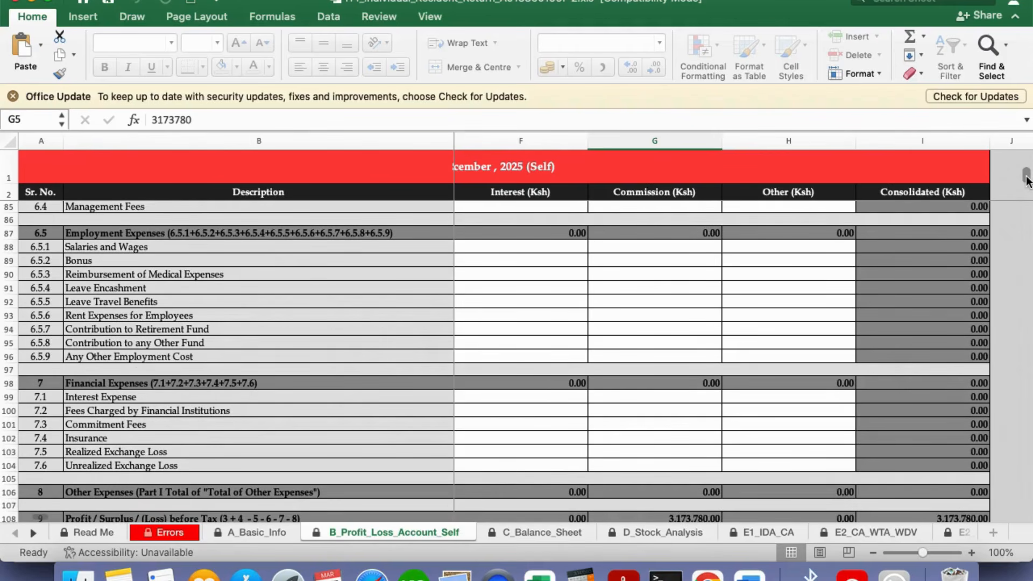
On the balance sheet, enter 161,000 as the self amount for Shares in C14
left_click_drag(1026, 181, 1028, 160)
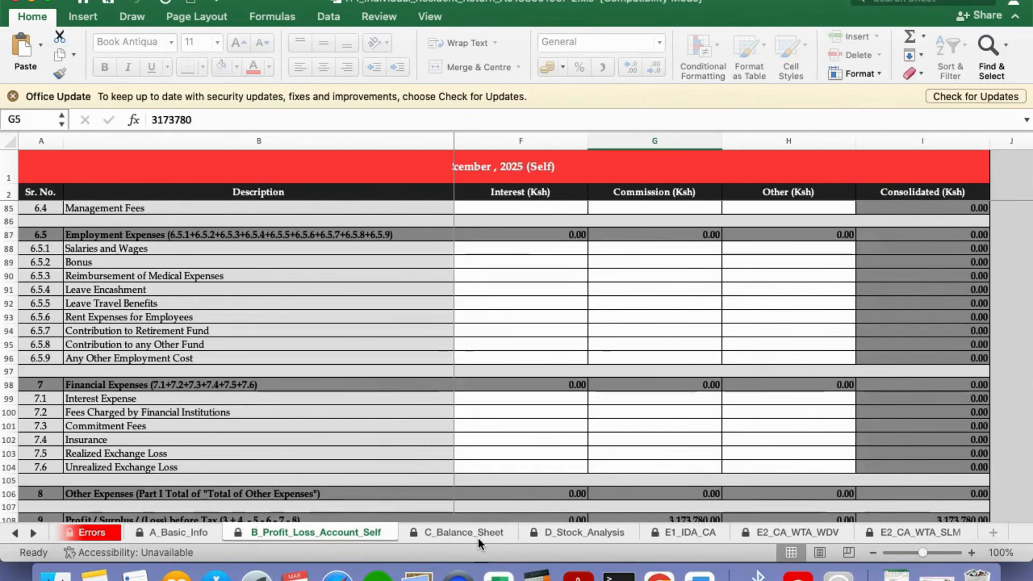
left_click(478, 536)
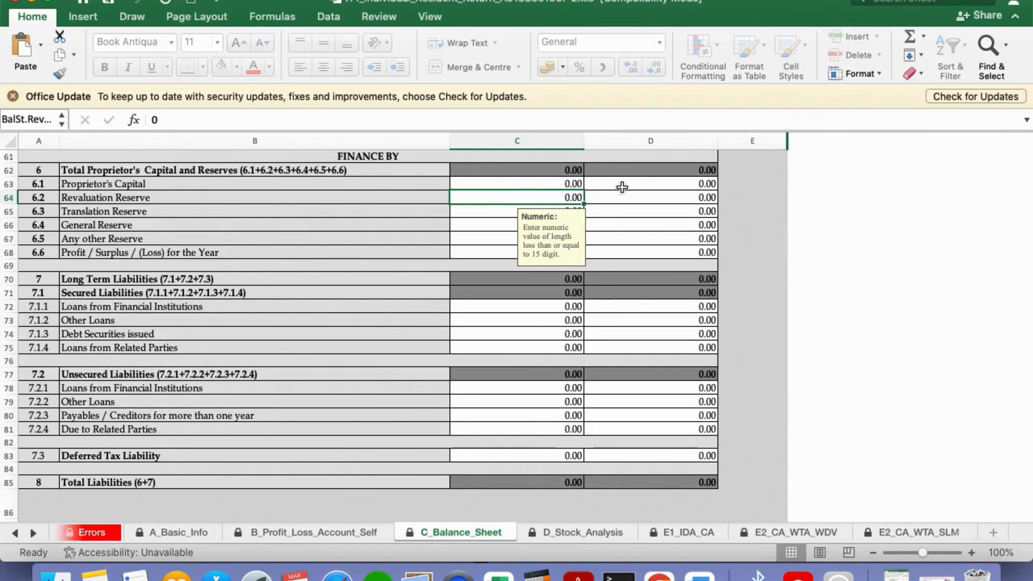
left_click(510, 188)
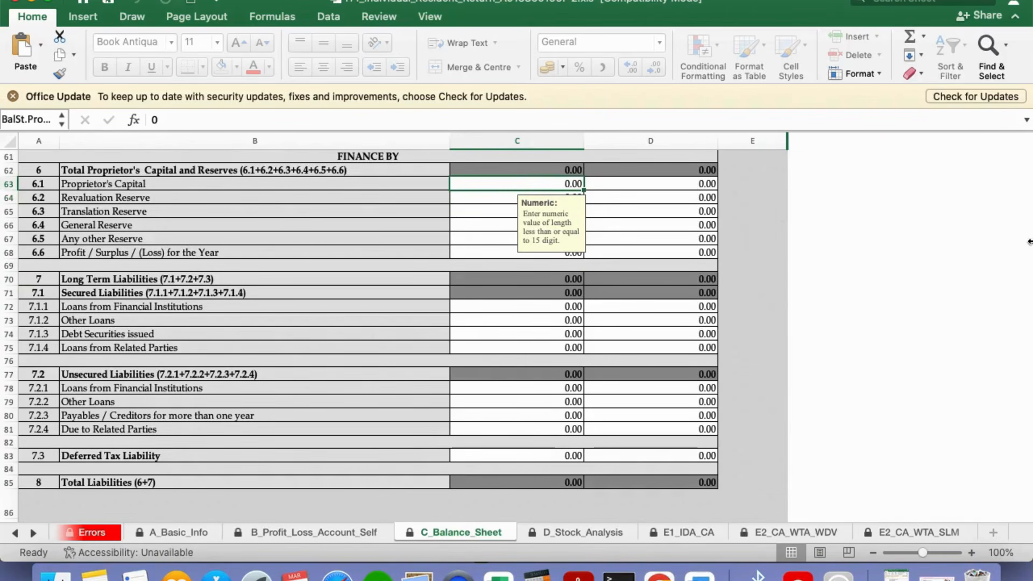
scroll(989, 242, "up", 15)
scroll(997, 226, "up", 6)
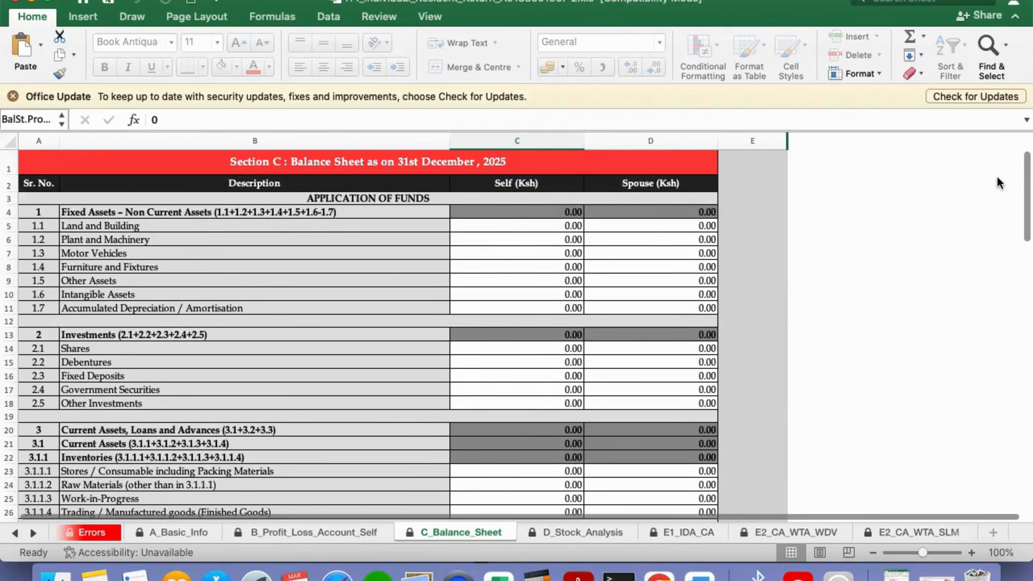
scroll(1027, 215, "down", 4)
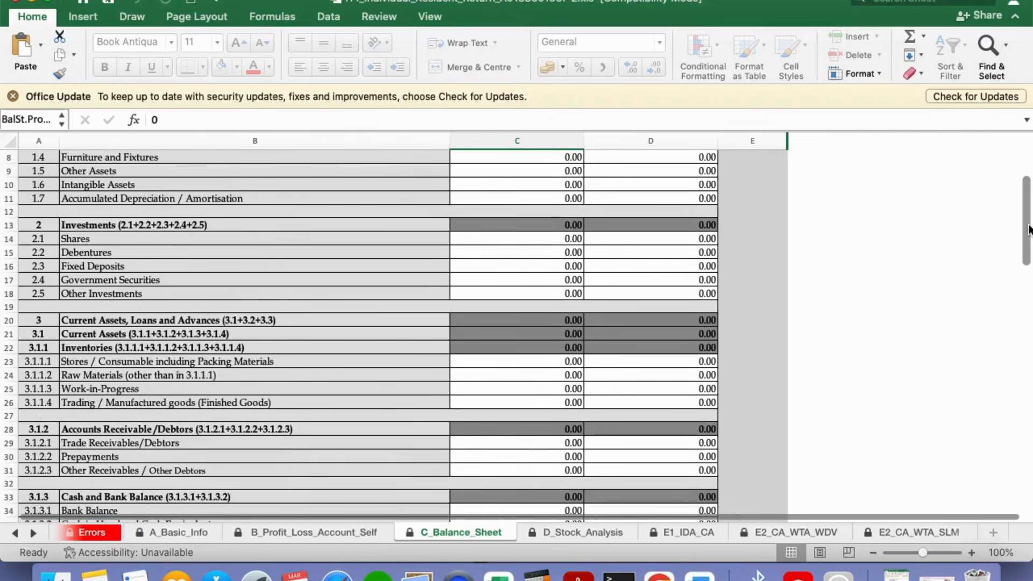
left_click(535, 241)
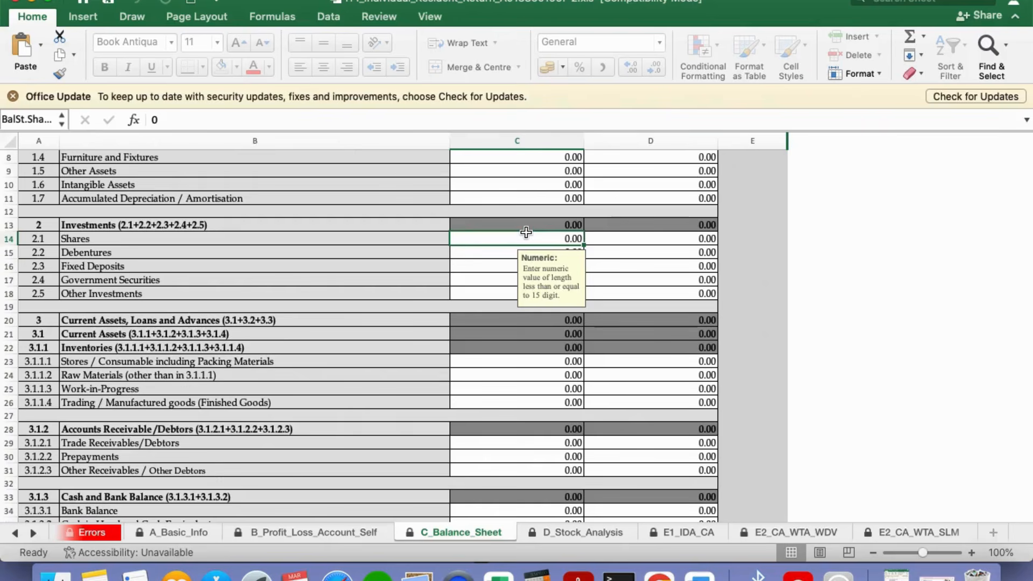
type("161,000")
left_click(667, 251)
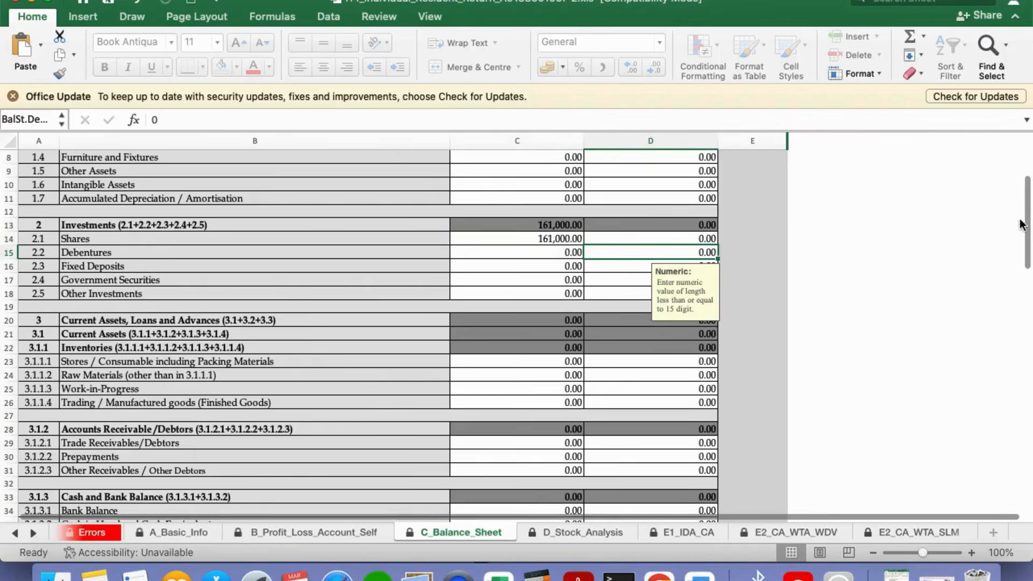
Enter 161,000 for Proprietor's Capital in C63 and continue to the stock analysis sheet
left_click_drag(1020, 223, 1021, 362)
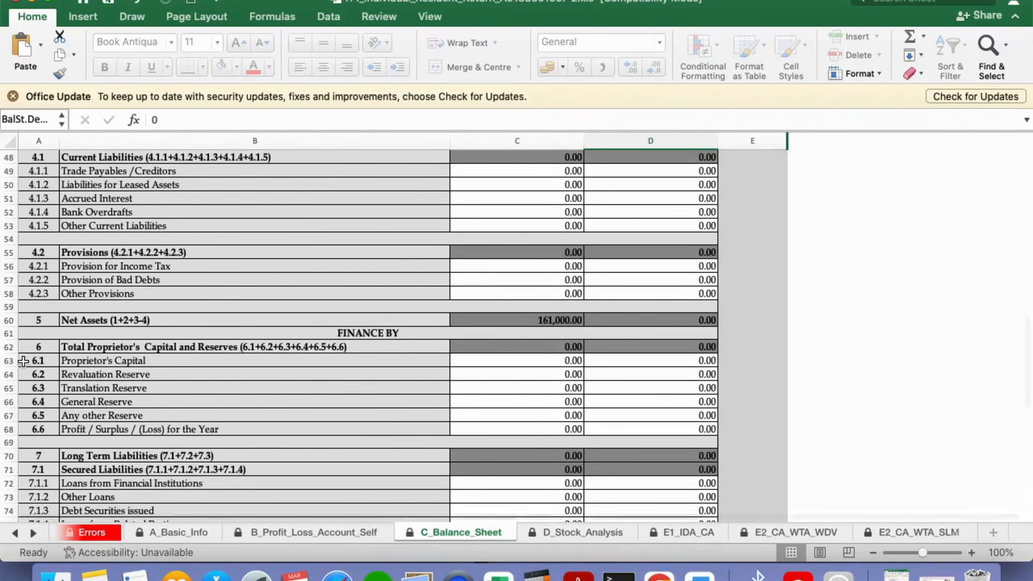
left_click(556, 363)
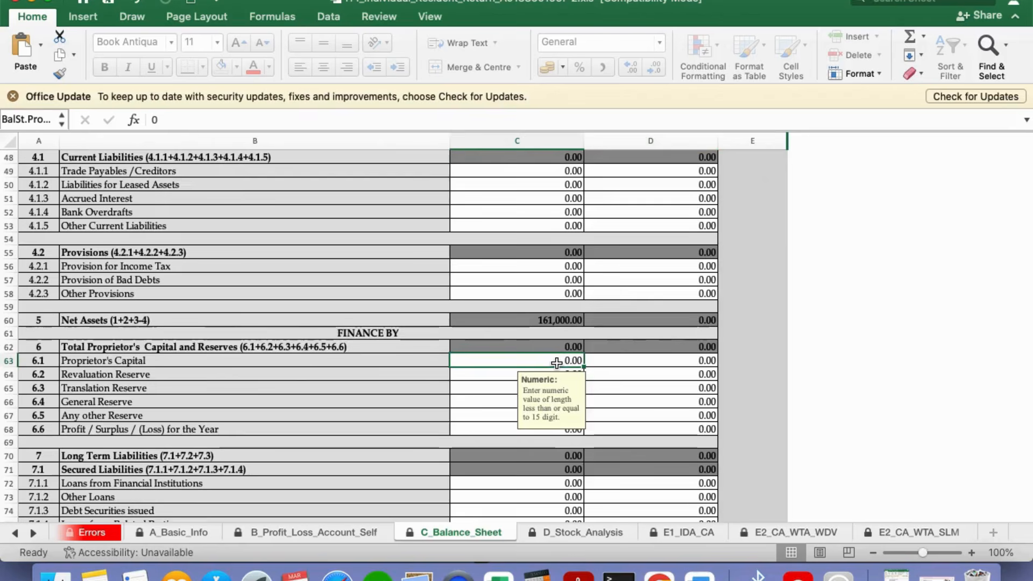
type("161,000")
left_click(647, 410)
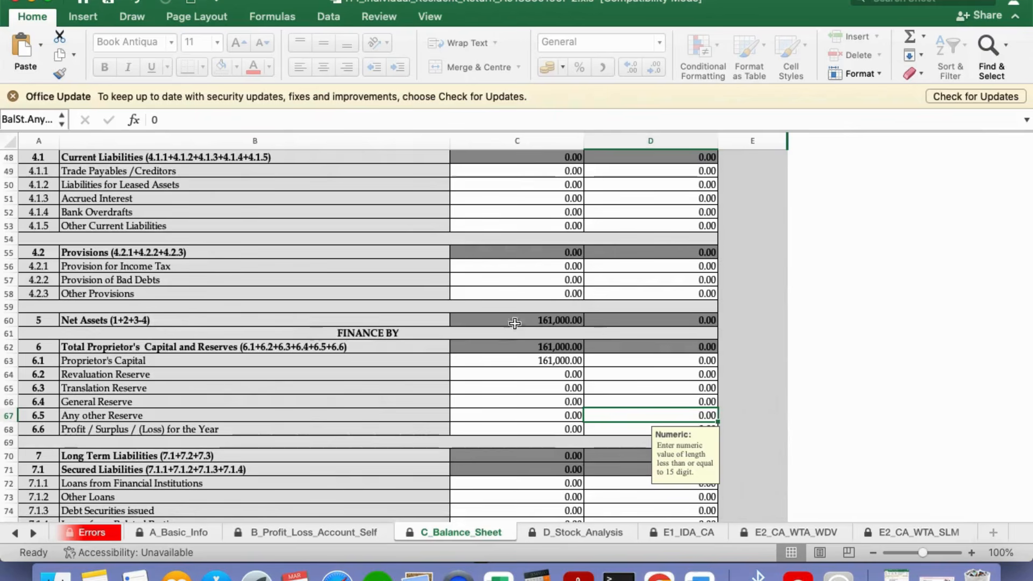
scroll(1026, 356, "down", 6)
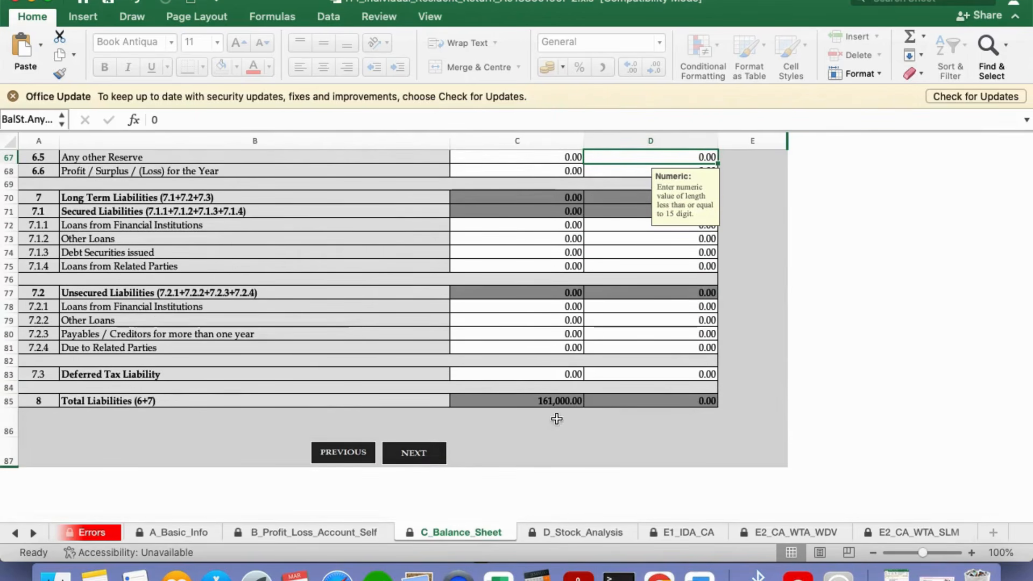
left_click(421, 456)
Step through the balance sheet, stock analysis, investment deduction, wear and tear and capital allowance sheets
key("ctrl+Right")
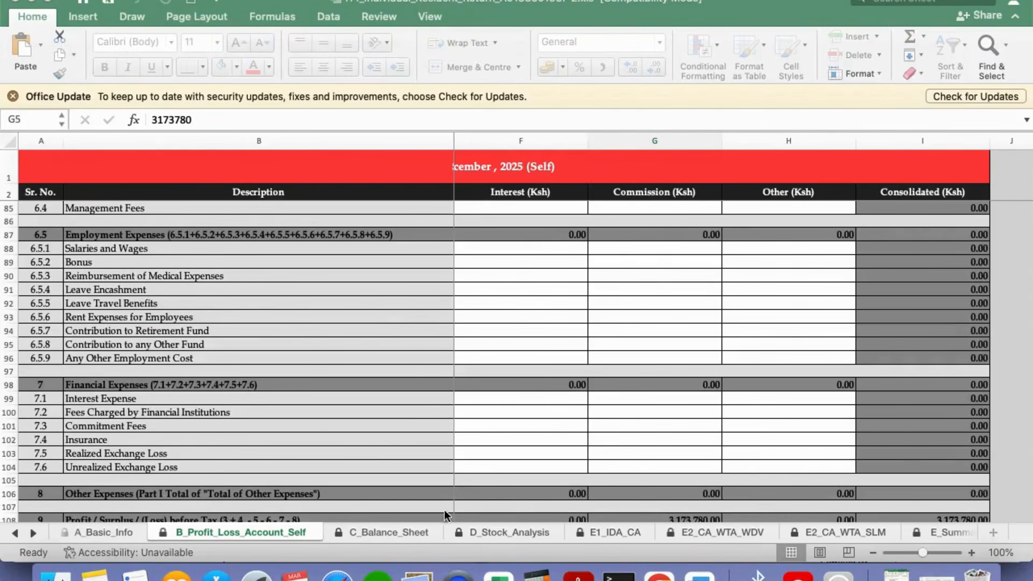
left_click(393, 530)
left_click(551, 533)
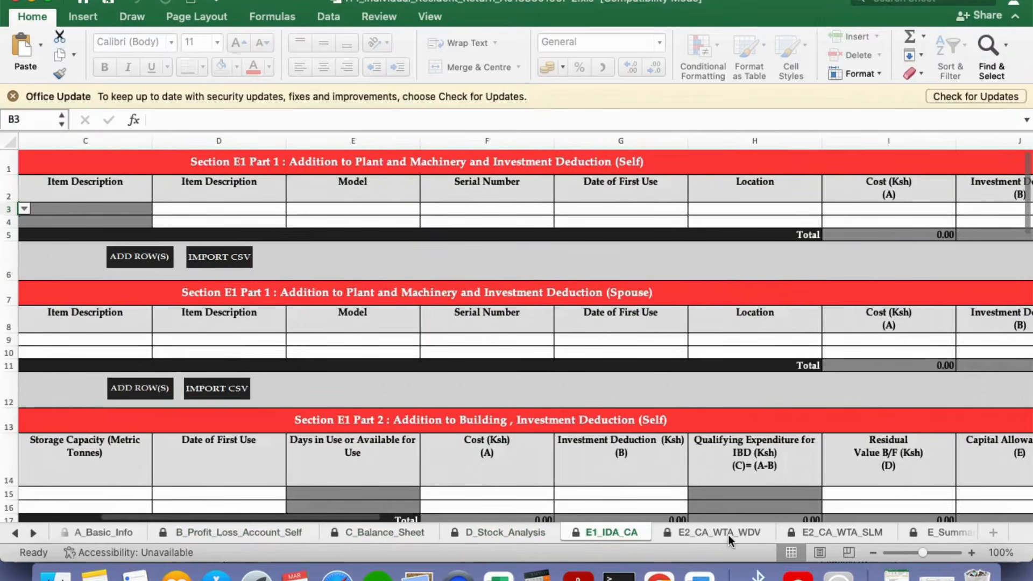
left_click(728, 535)
left_click(857, 531)
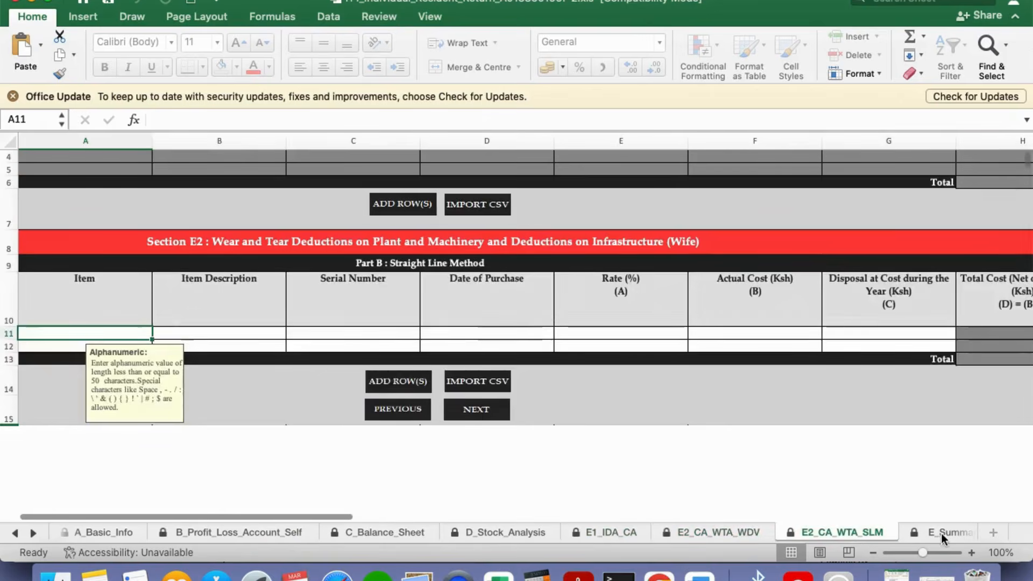
left_click(941, 534)
Scroll the sheet tabs along and open the T_Income_Computation_Self sheet
left_click(32, 533)
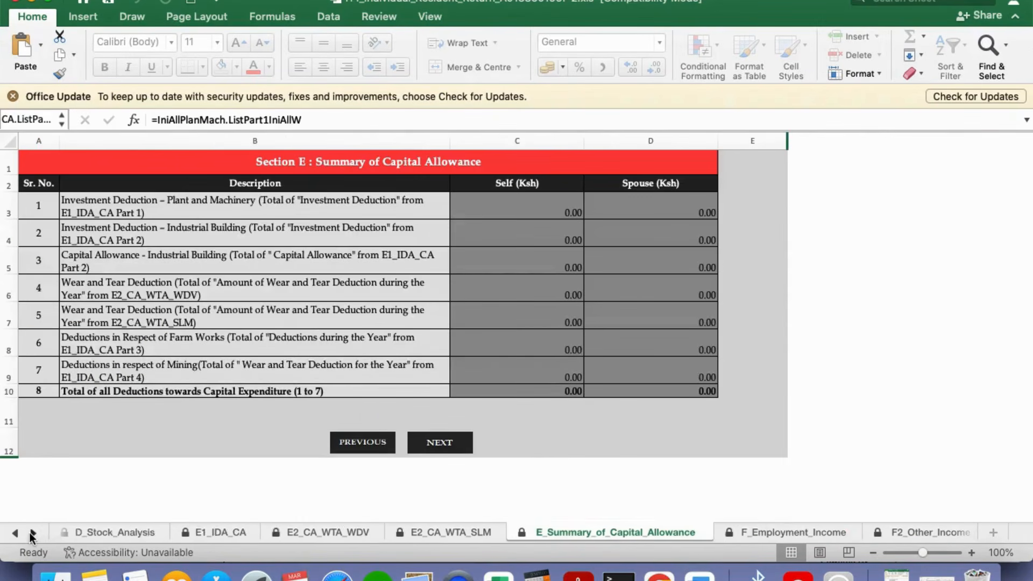
left_click(32, 533)
left_click(33, 533)
left_click(32, 533)
left_click(33, 533)
left_click(32, 533)
left_click(32, 533)
left_click(32, 533)
left_click(32, 533)
left_click(33, 533)
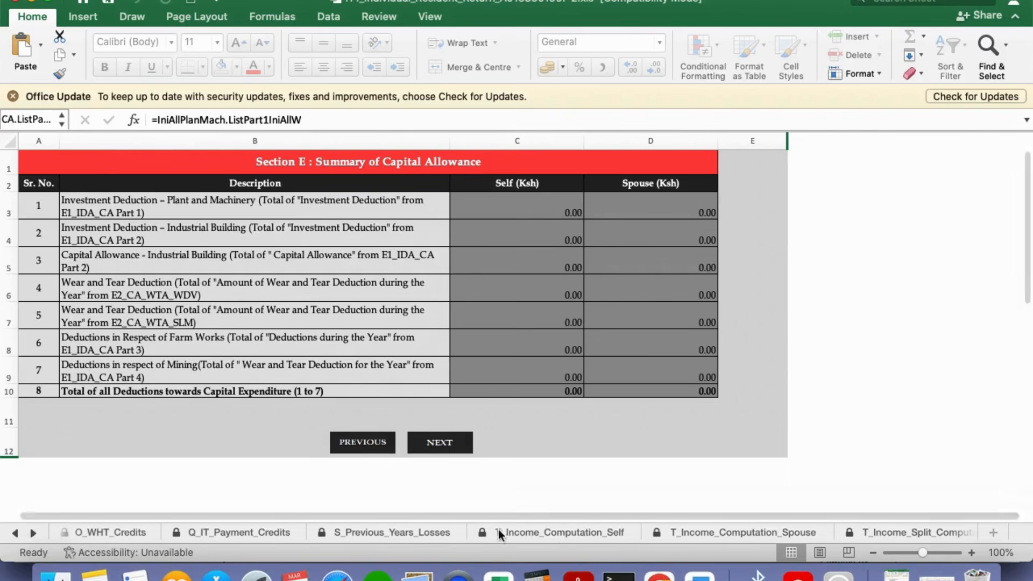
left_click(586, 538)
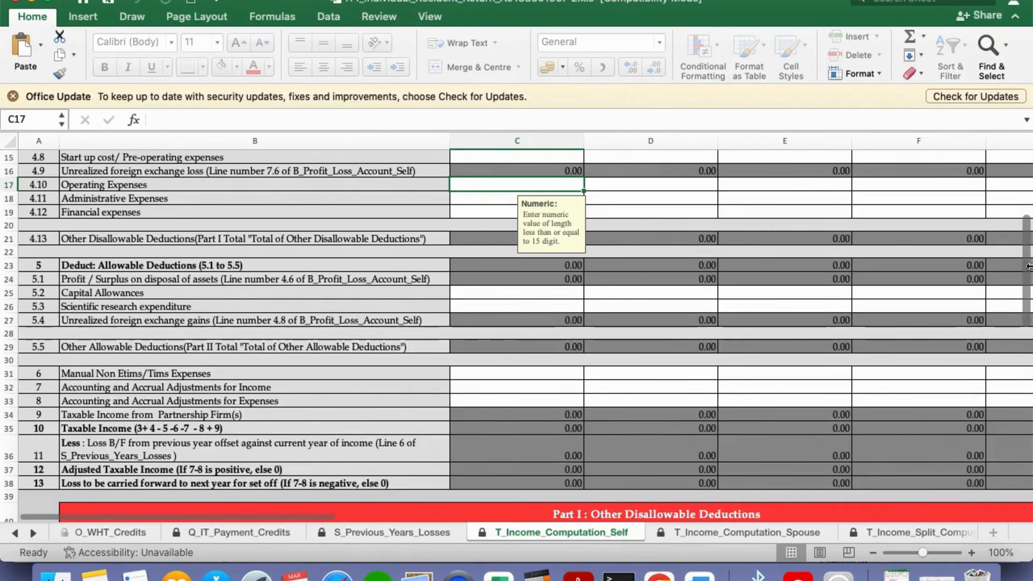
scroll(1018, 237, "up", 3)
scroll(1019, 237, "up", 2)
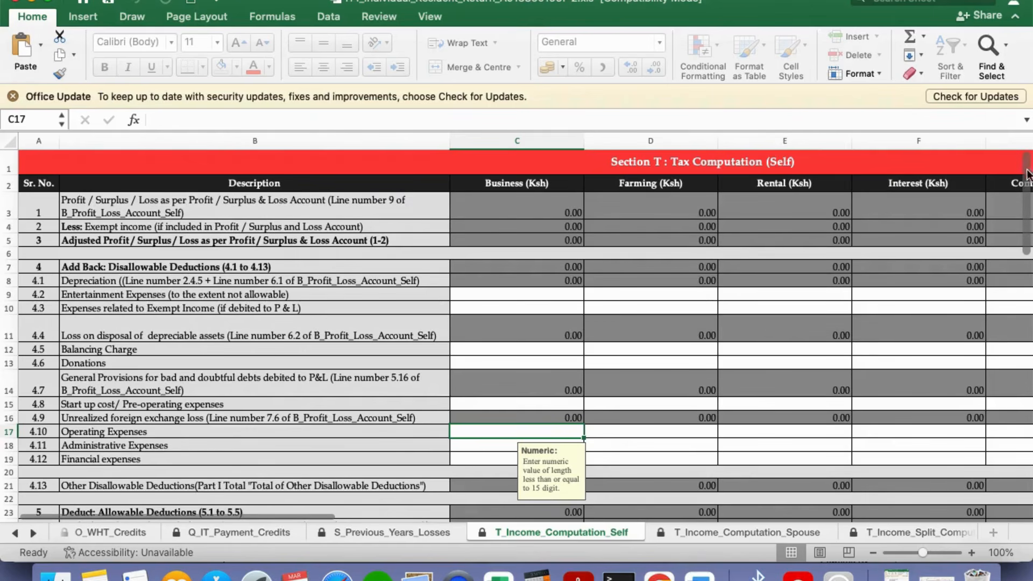
scroll(1027, 178, "down", 3)
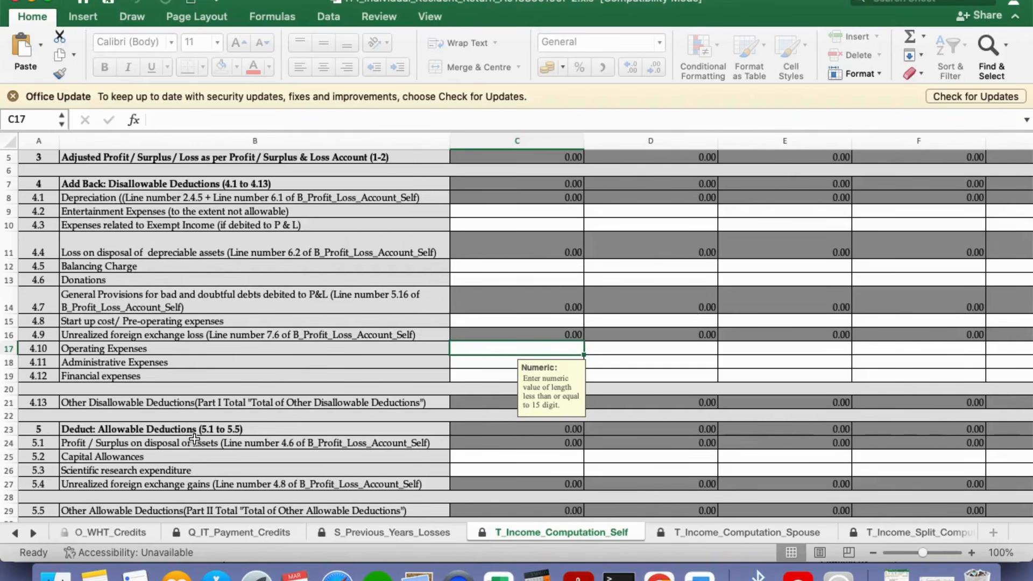
left_click_drag(1023, 212, 1027, 280)
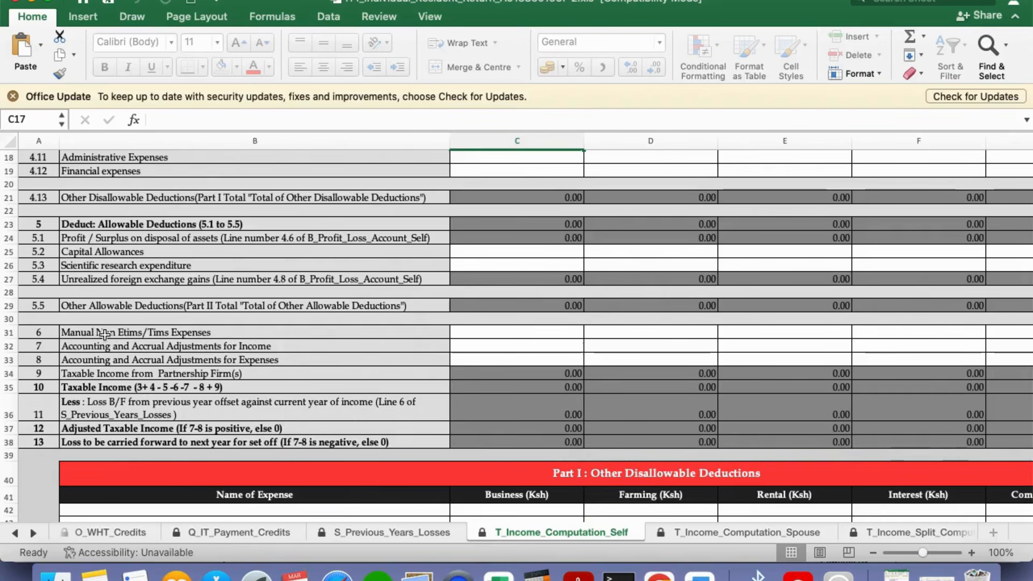
left_click(809, 334)
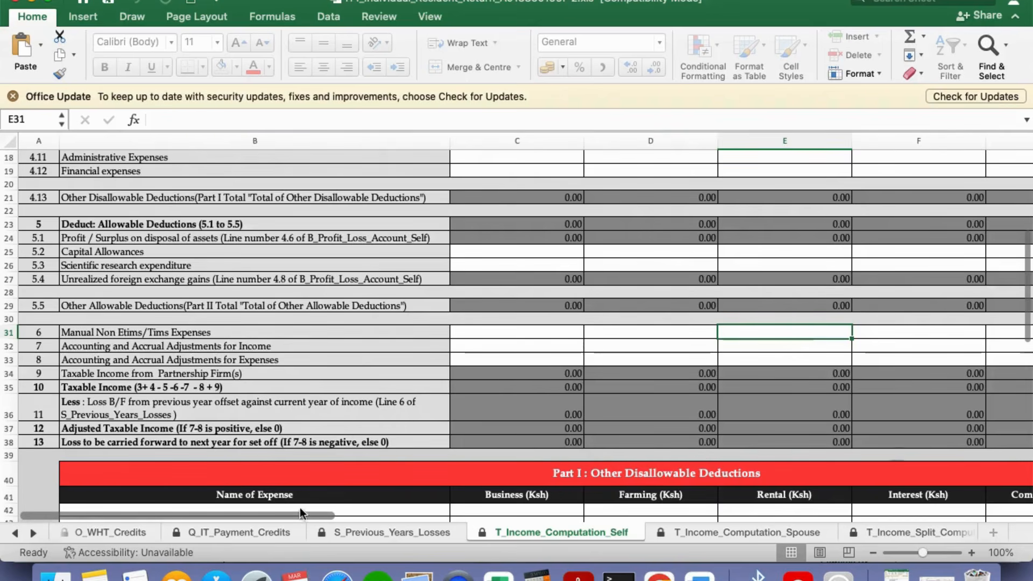
Enter 2,348,117 in G31 as Commission Manual Non Etims/Tims Expenses, giving taxable income 825,663
left_click_drag(280, 515, 404, 519)
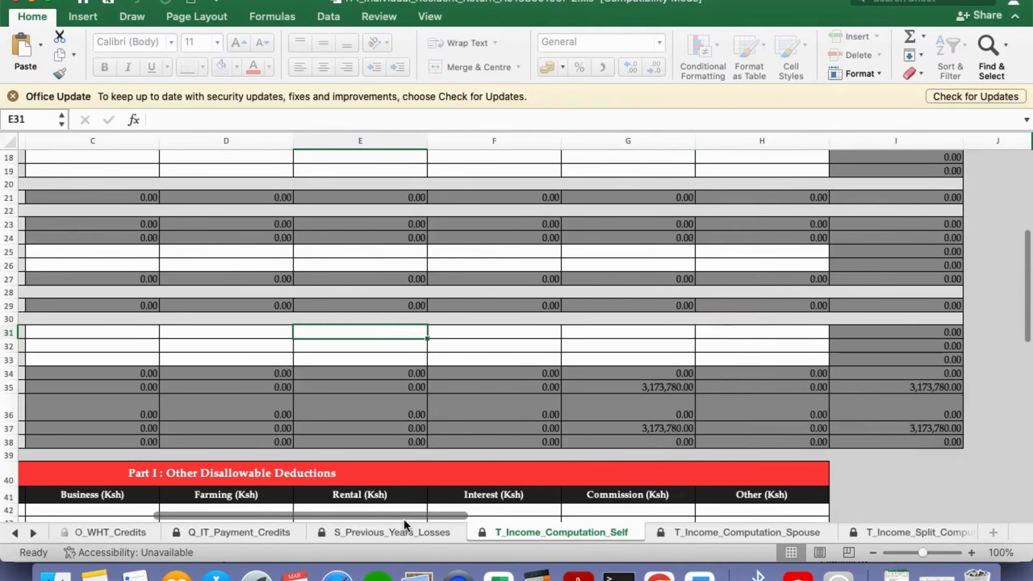
left_click(611, 334)
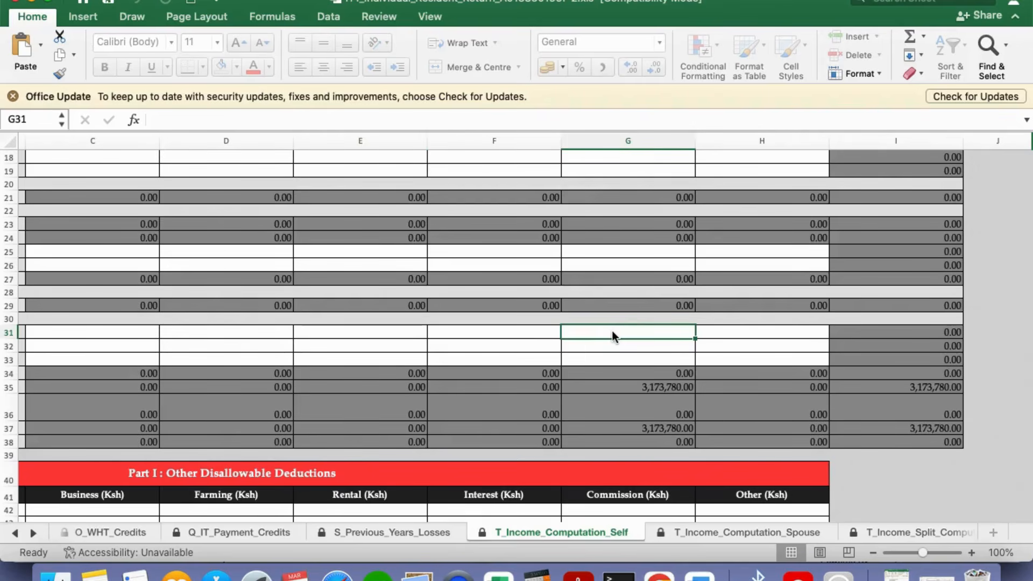
type("23")
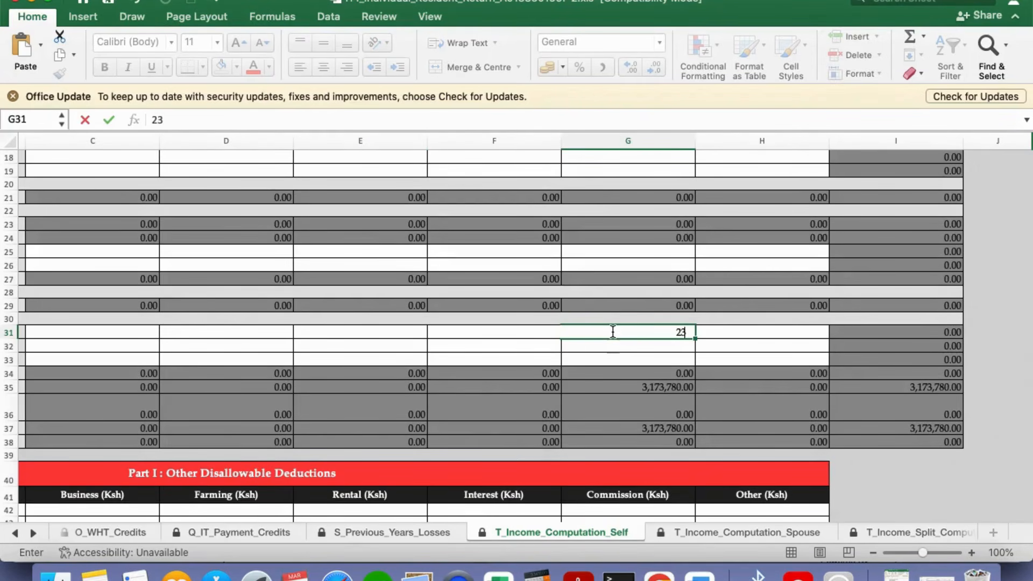
type("48117")
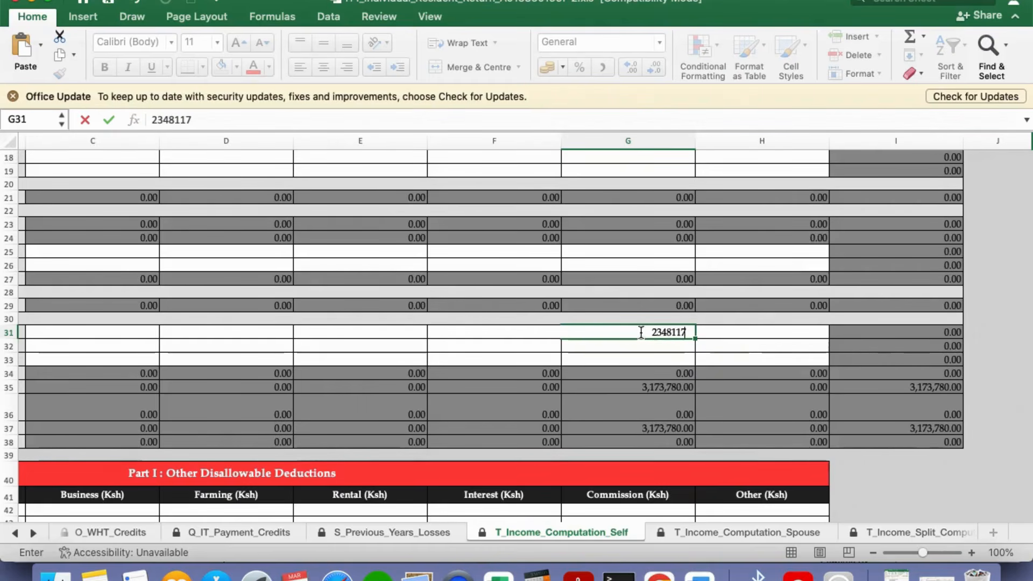
left_click(745, 337)
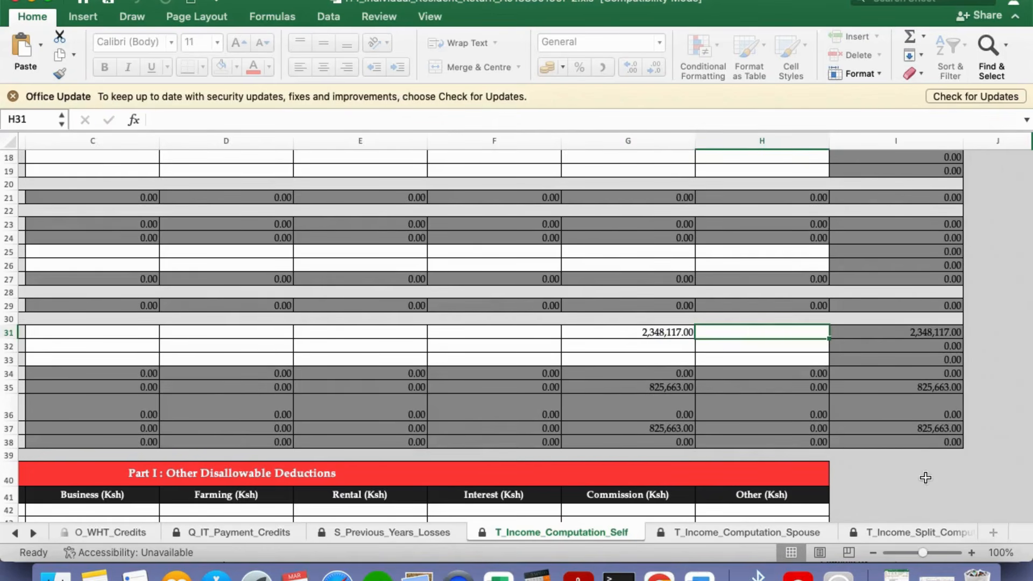
left_click_drag(744, 515, 563, 514)
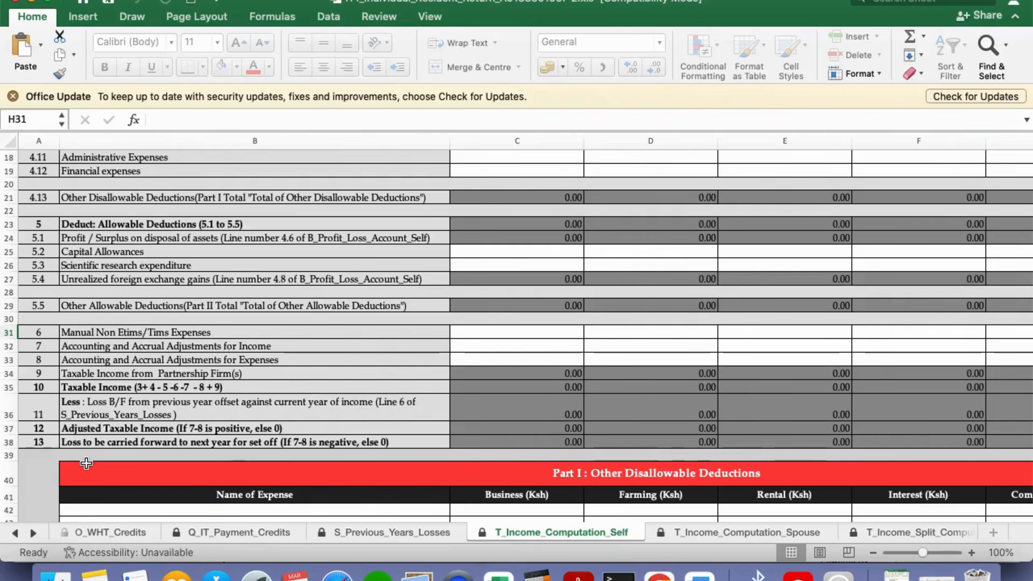
scroll(1025, 315, "down", 4)
left_click_drag(1025, 315, 1027, 387)
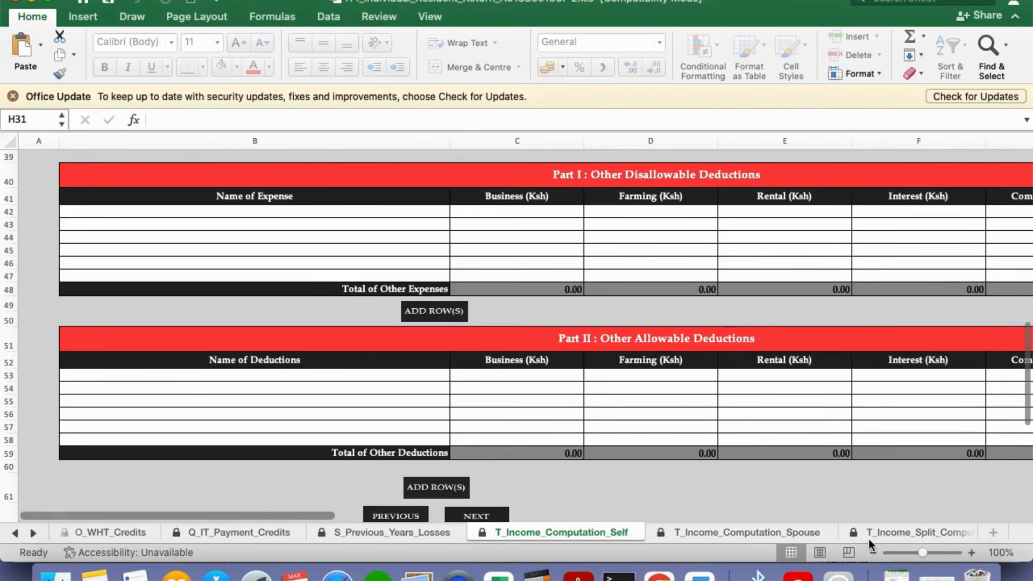
left_click(914, 534)
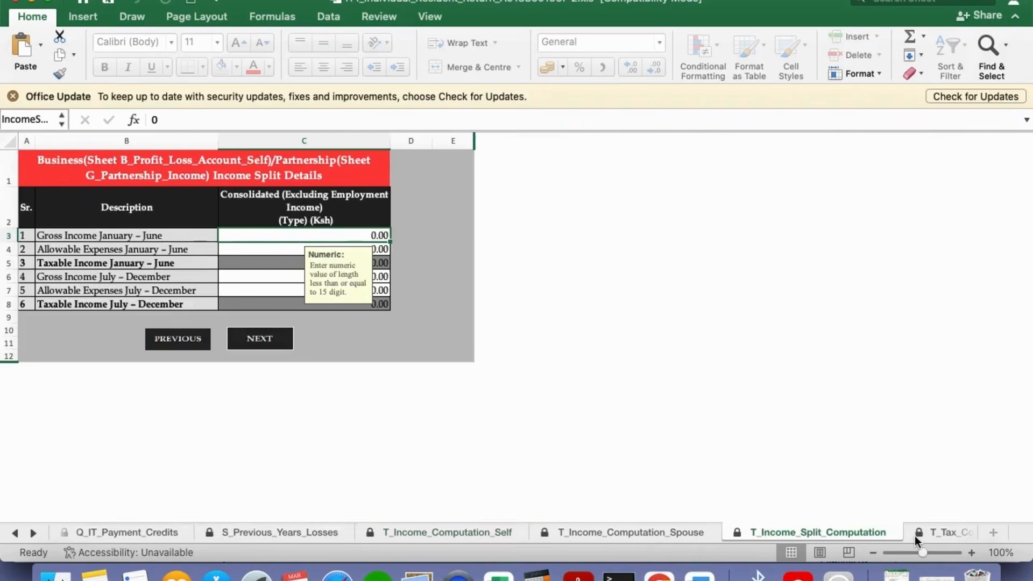
Review the T_Tax_Computation sheet, checking the 158,689 withholding tax credit in C28
left_click(946, 535)
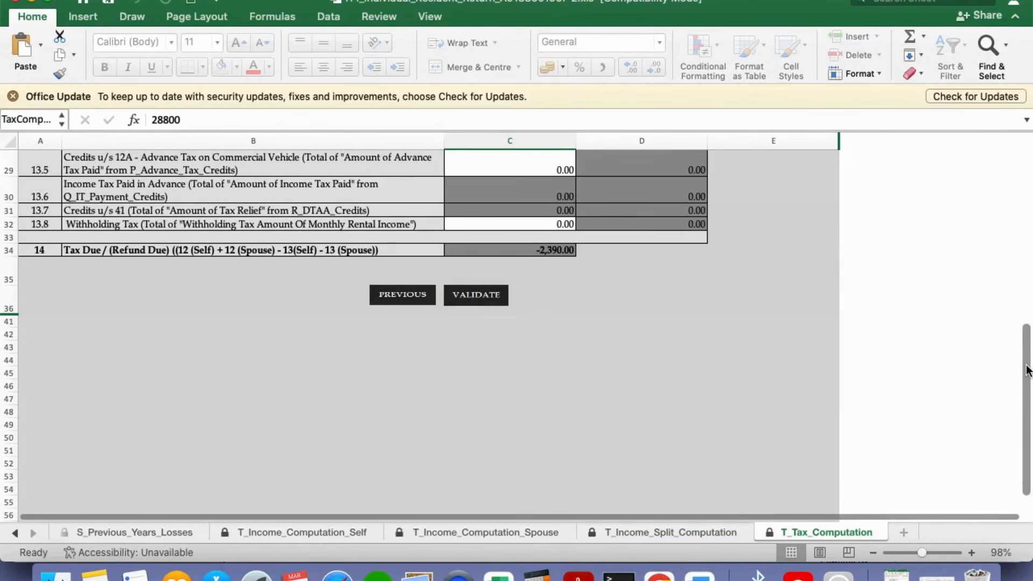
scroll(1026, 290, "up", 10)
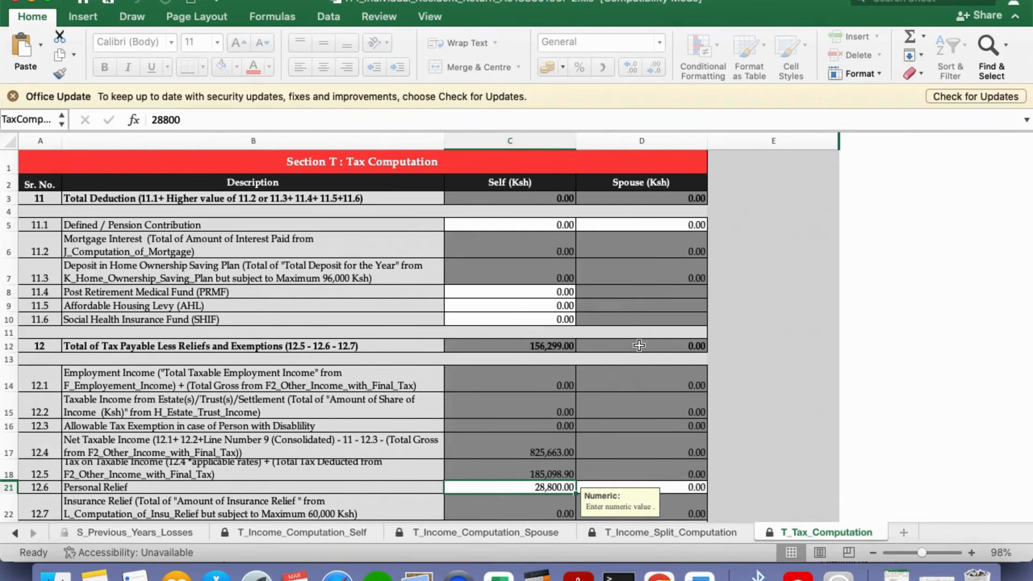
scroll(1025, 285, "down", 5)
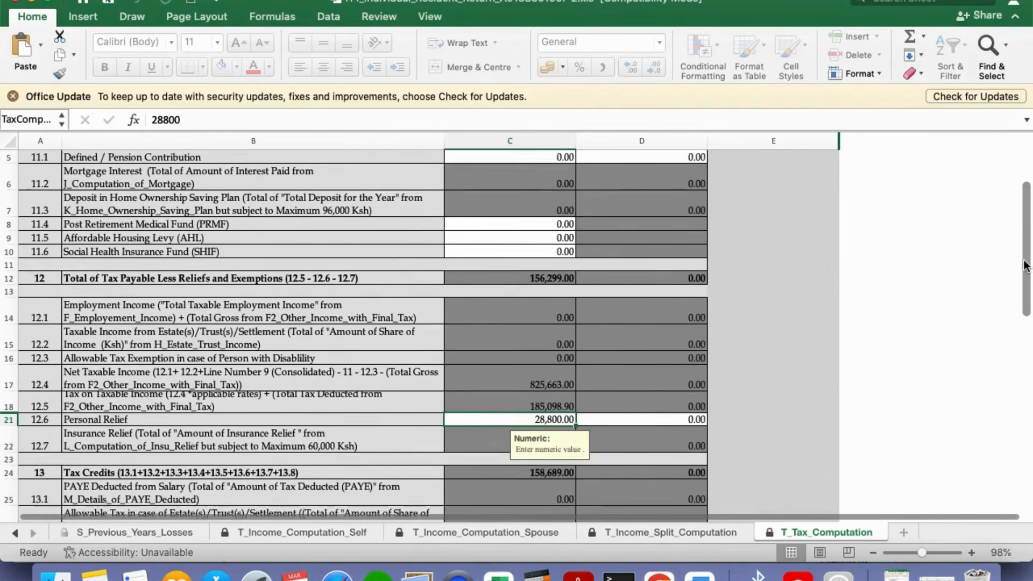
scroll(1026, 290, "down", 2)
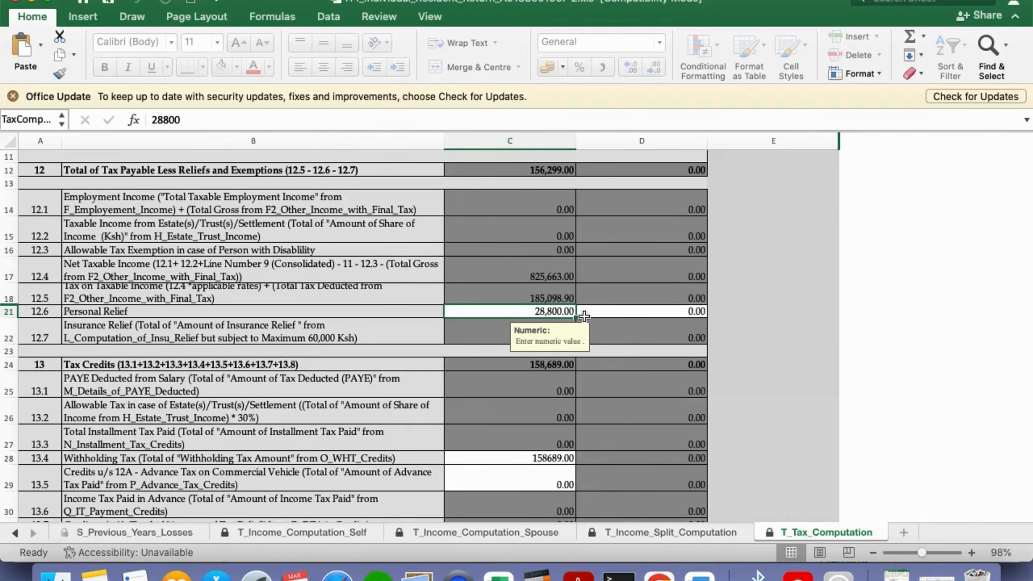
scroll(1024, 269, "down", 3)
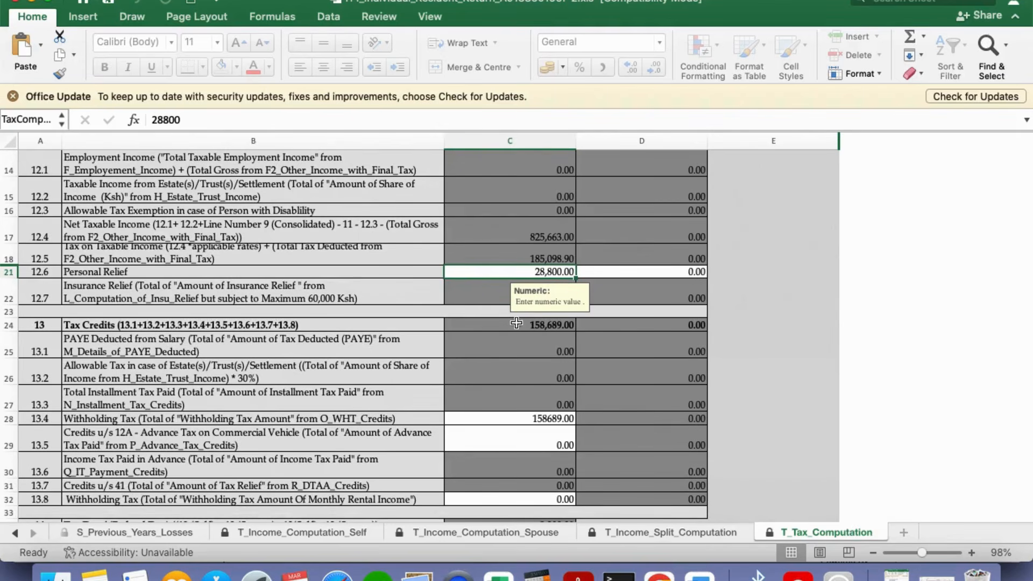
left_click(472, 421)
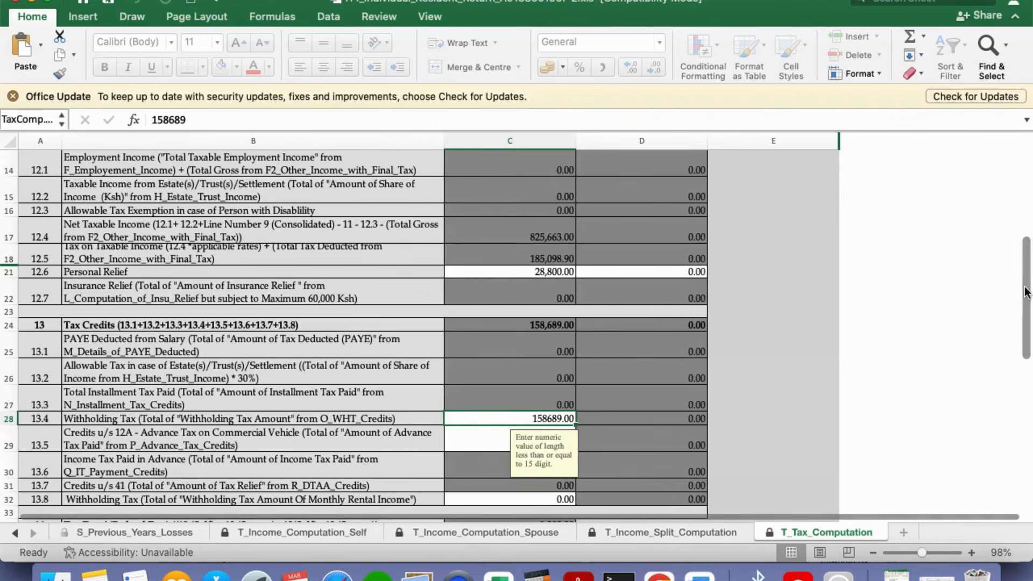
scroll(1029, 318, "down", 3)
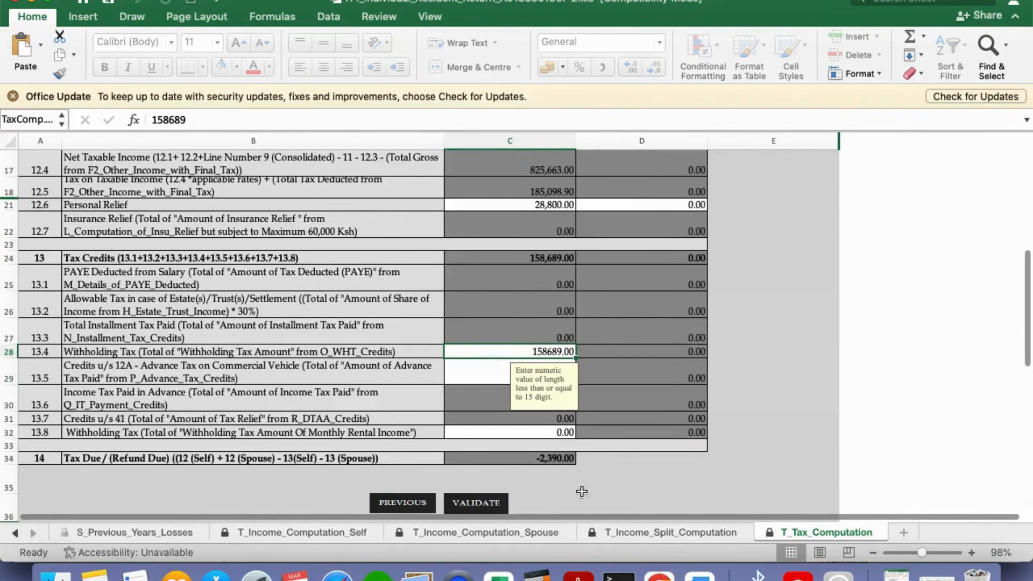
scroll(1028, 297, "down", 1)
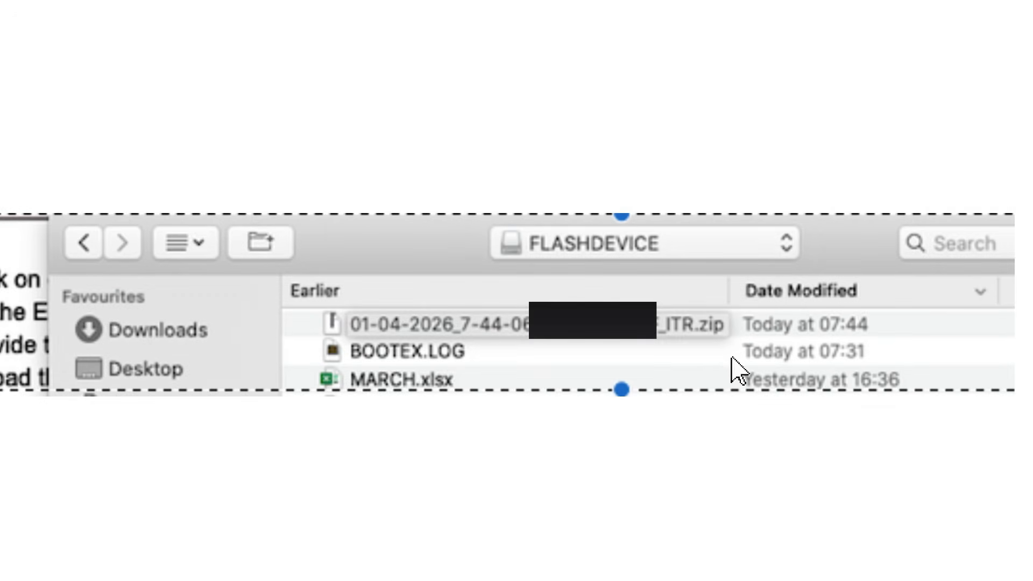
Pick the ITR zip file from FLASHDEVICE as the return's upload file
left_click(711, 340)
left_click(711, 340)
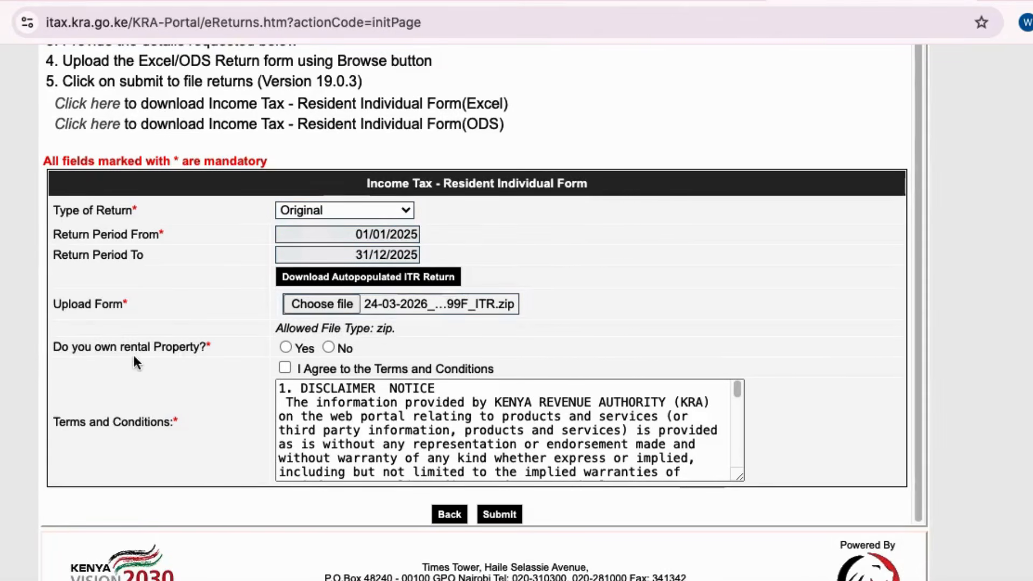
Answer No to owning rental property and submit the Resident Individual return
left_click(329, 347)
left_click(499, 514)
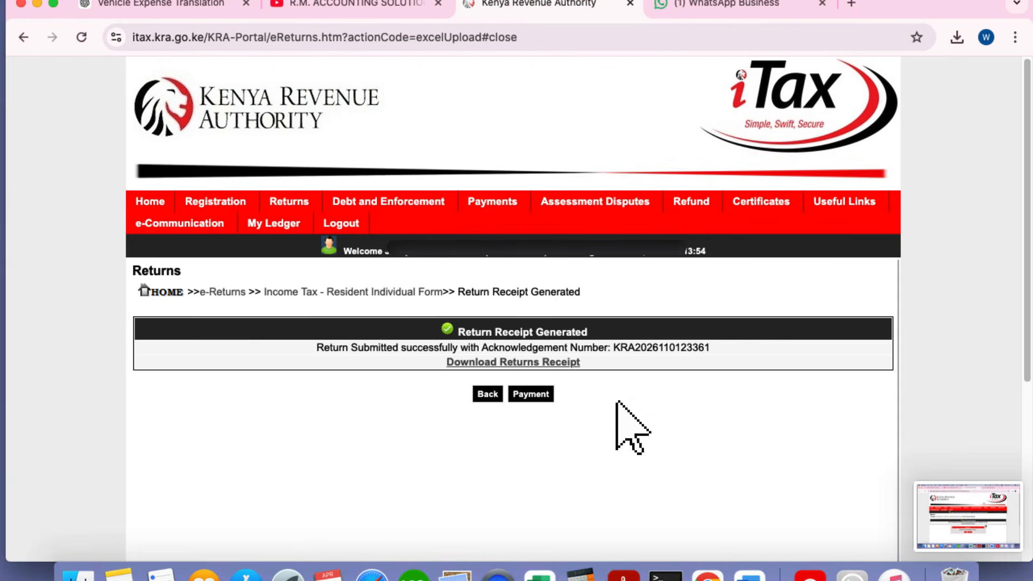